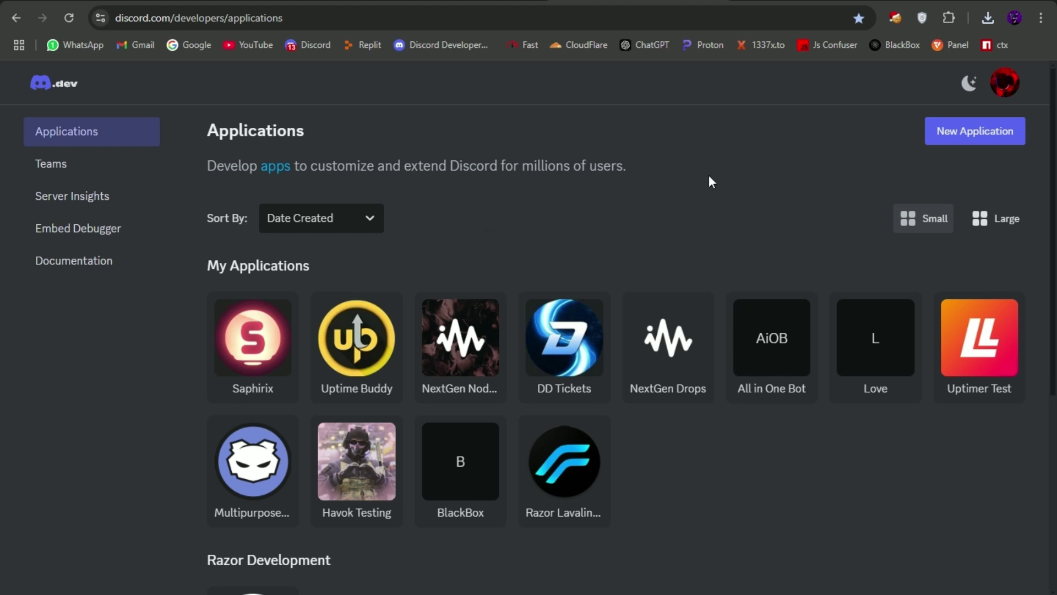
Create a new application named 'Rare Rabbit'
left_click(934, 138)
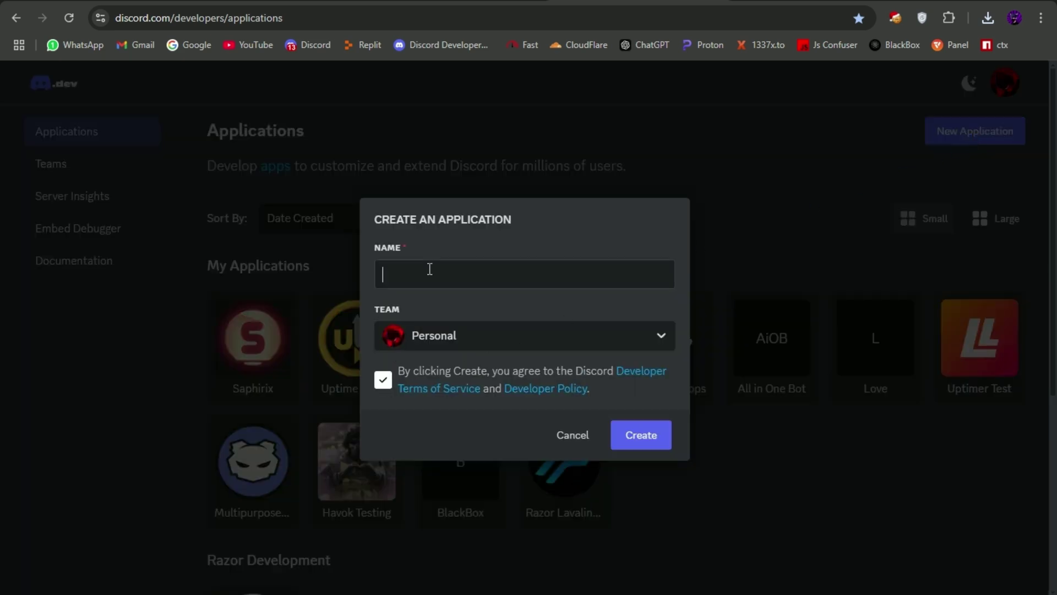
left_click(429, 269)
type("Rare")
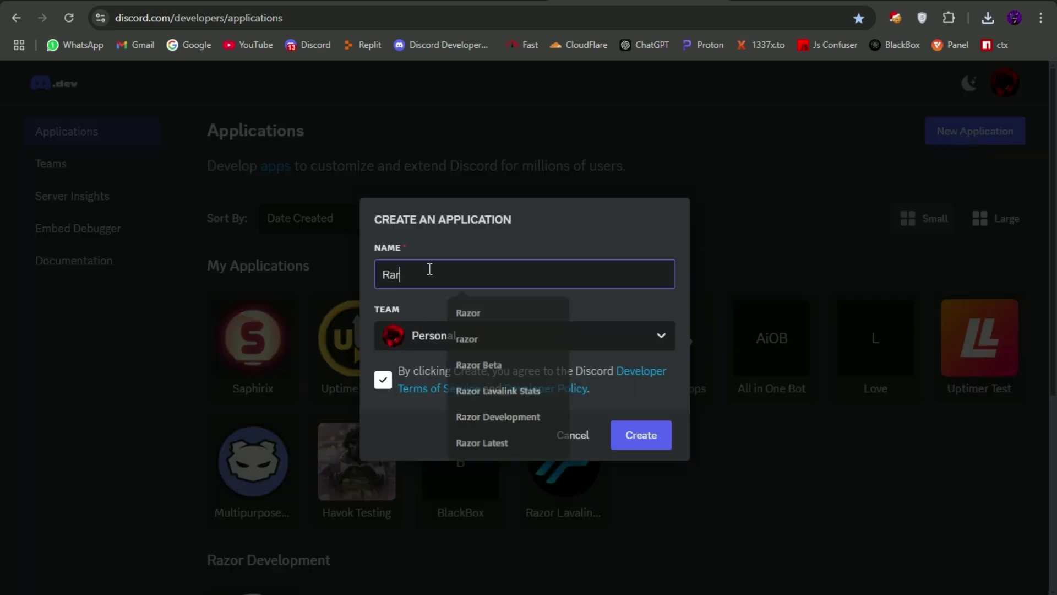
type(" Rabbit")
left_click(642, 437)
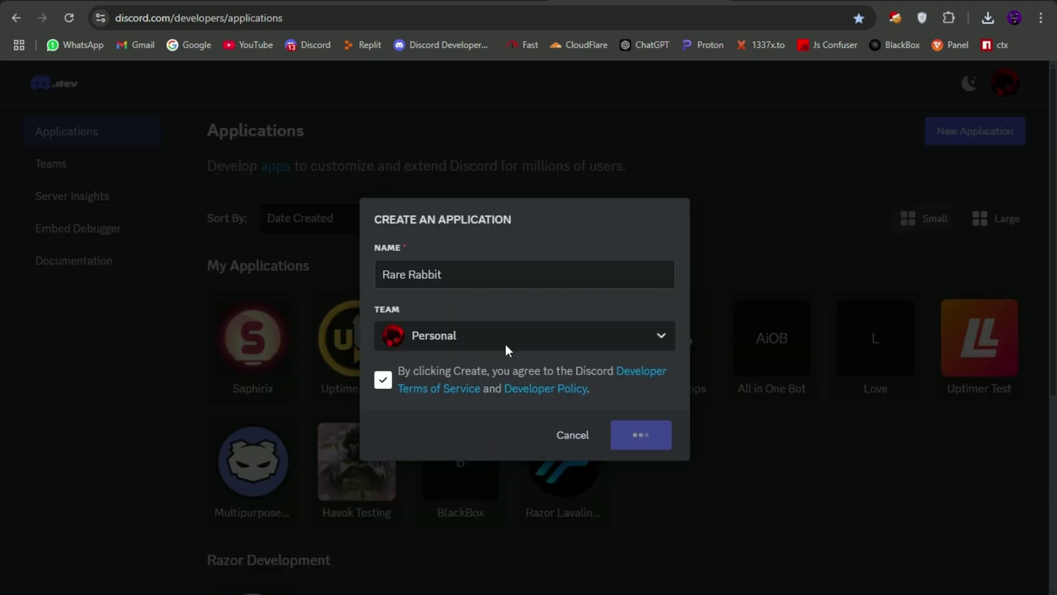
Set the panda image from Pictures as the app icon and save
left_click(289, 321)
left_click(52, 181)
double_click(447, 102)
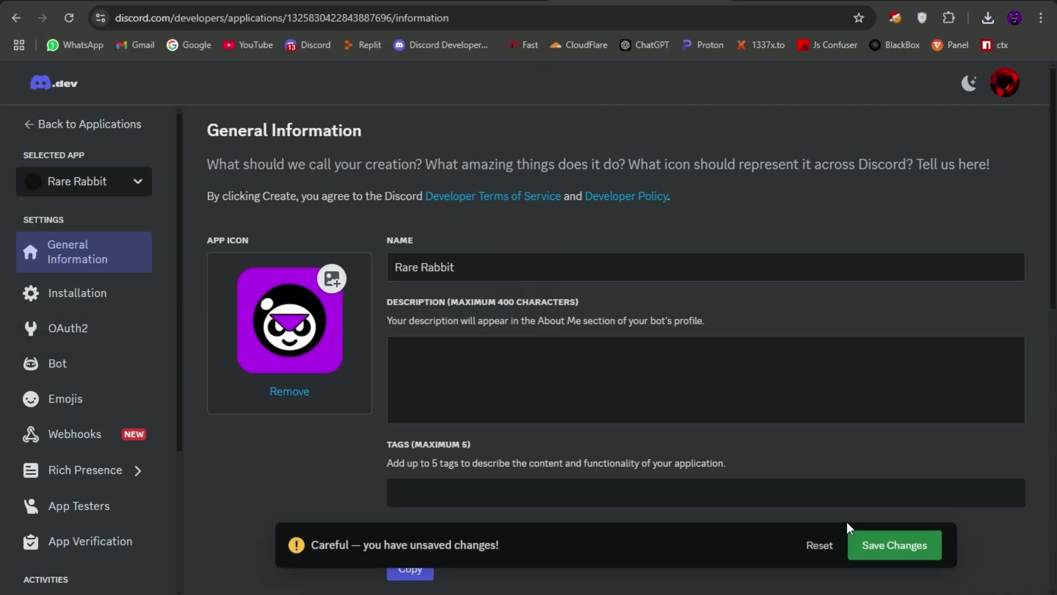
left_click(873, 544)
Enable the Presence and Server Members intents in the Bot settings and save changes
left_click(57, 363)
scroll(1016, 294, "down", 10)
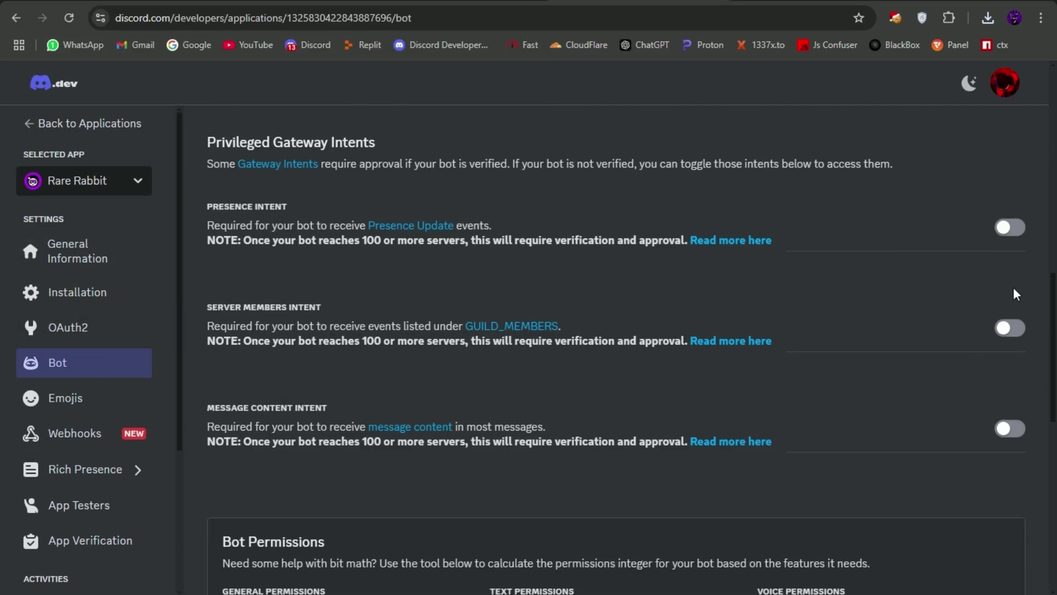
left_click(1010, 227)
left_click(1010, 328)
left_click(893, 544)
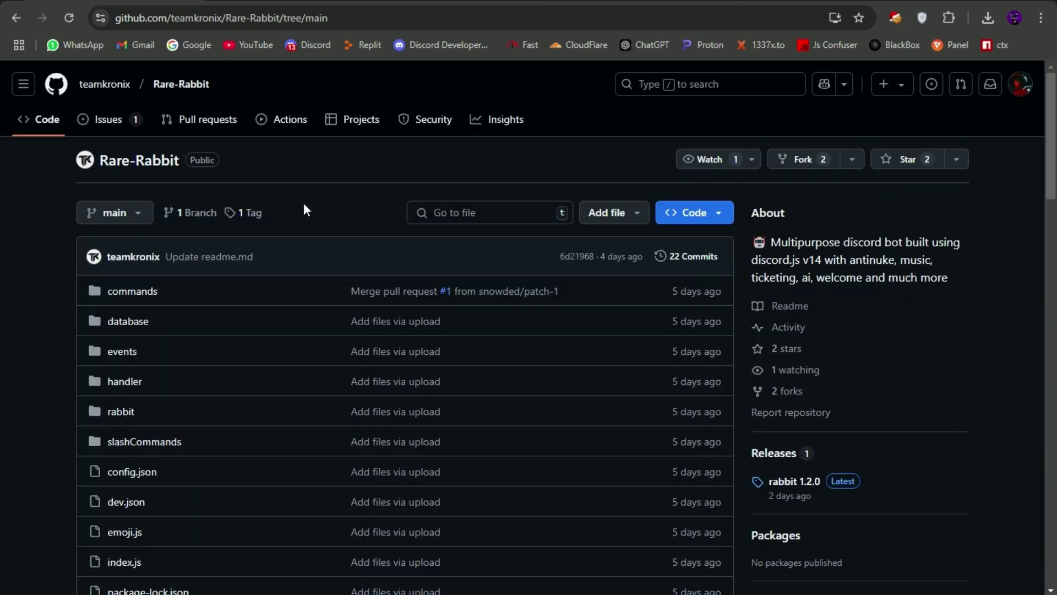
Download rarerabbit.zip from the rabbit 1.2.0 release to the Desktop
left_click(794, 481)
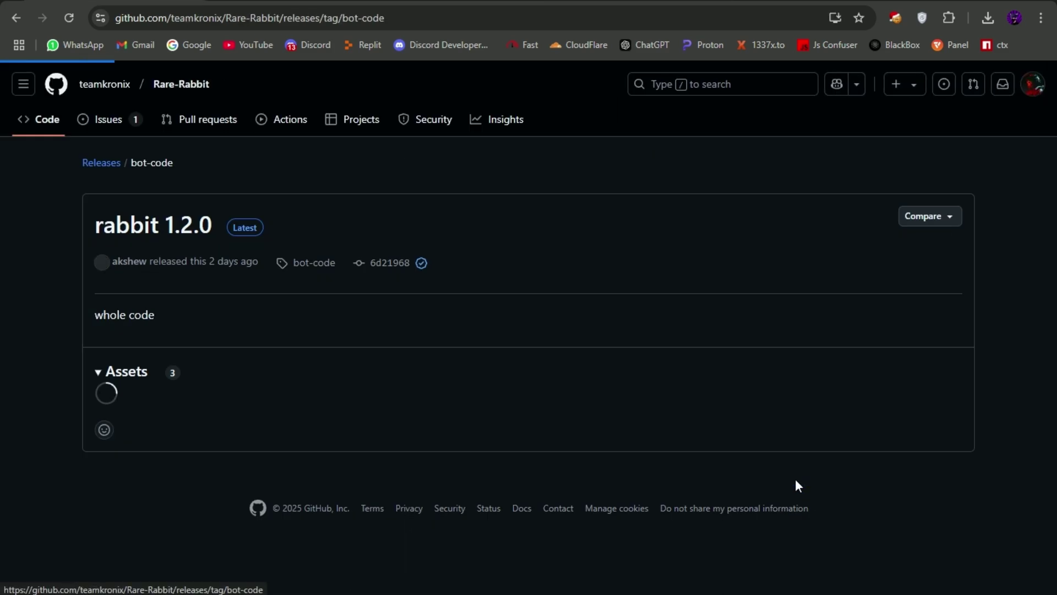
left_click(152, 408)
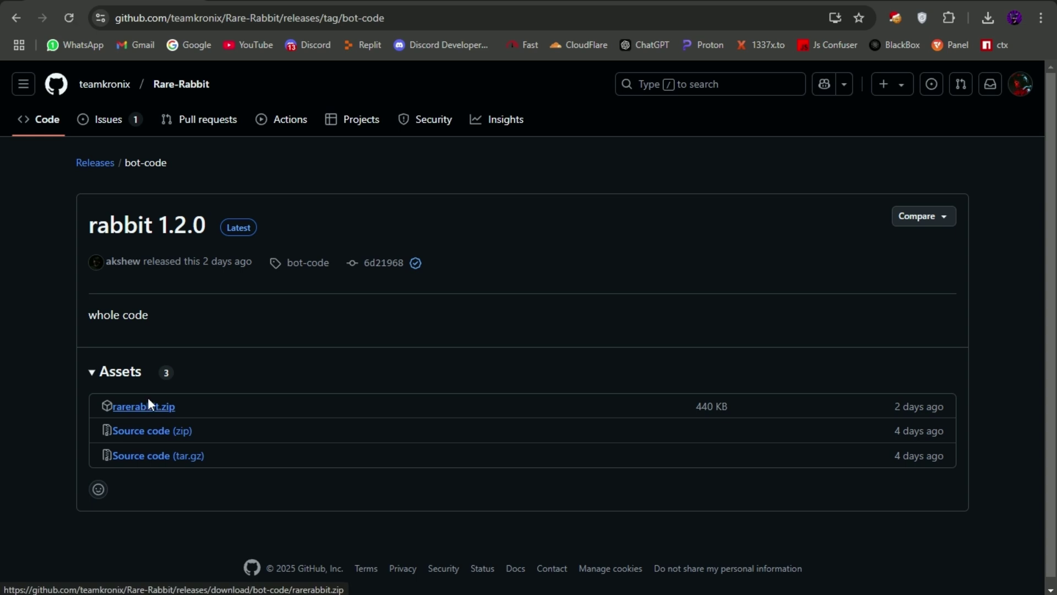
left_click(60, 116)
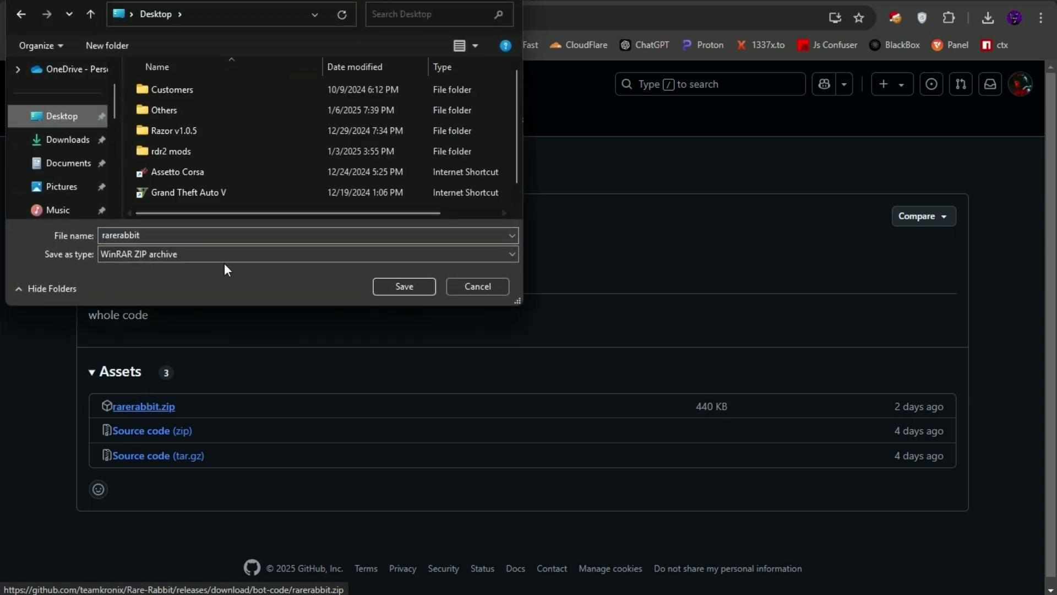
left_click(393, 291)
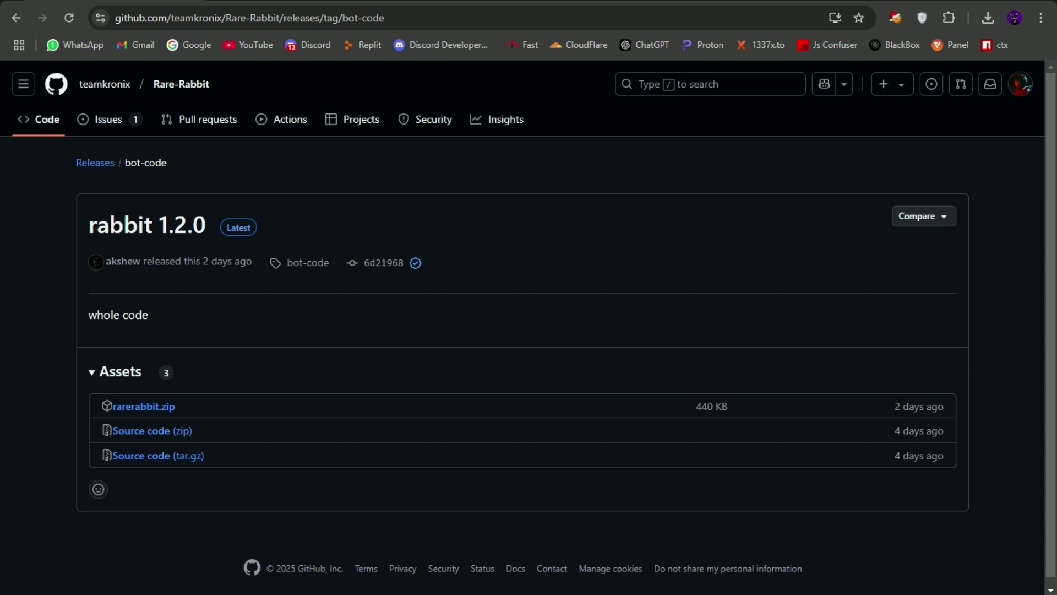
key("ctrl+Tab")
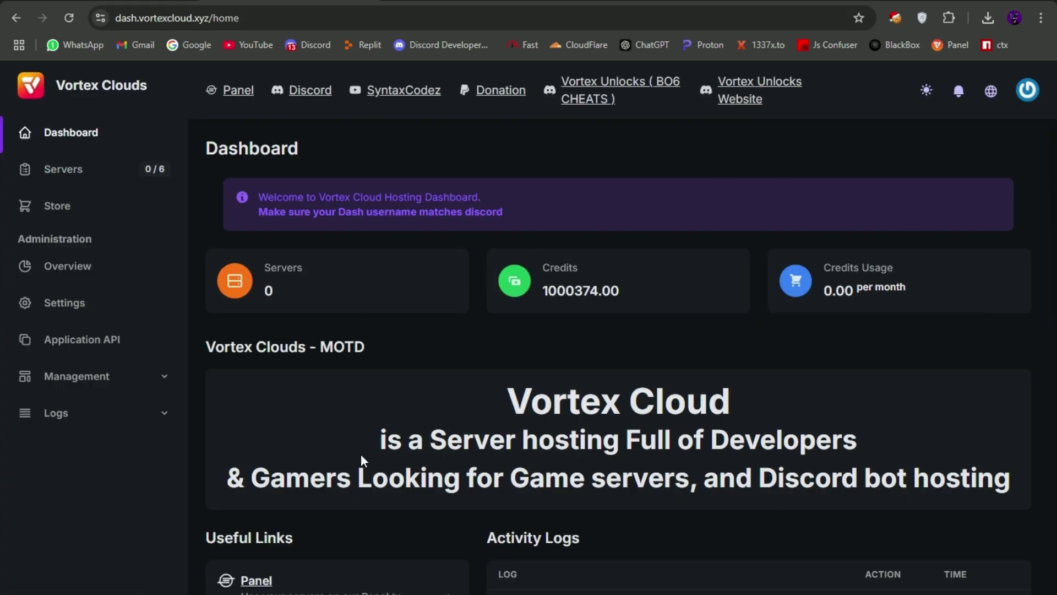
Go to the Servers list in the Vortex Clouds dashboard and begin a new server
left_click_drag(393, 440, 972, 480)
double_click(973, 480)
left_click(531, 412)
scroll(240, 344, "down", 5)
left_click(35, 171)
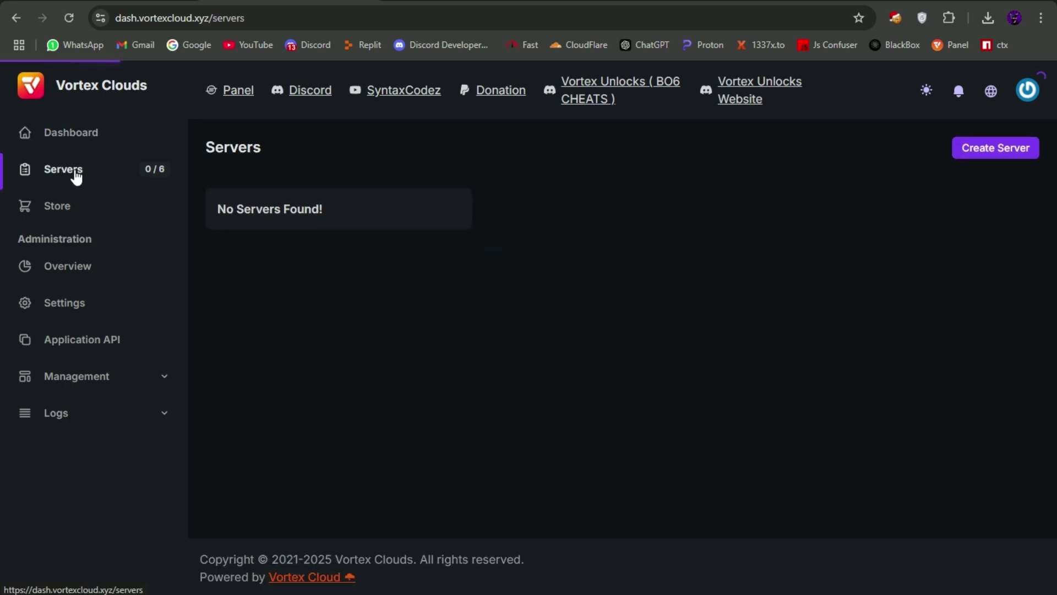
left_click(998, 147)
Create server 'Rare Rabbiot' with Coding Language software on the Standard plan and open its management page
left_click(266, 249)
type("Rare Rabbiot")
left_click(333, 310)
left_click(290, 346)
scroll(224, 403, "down", 6)
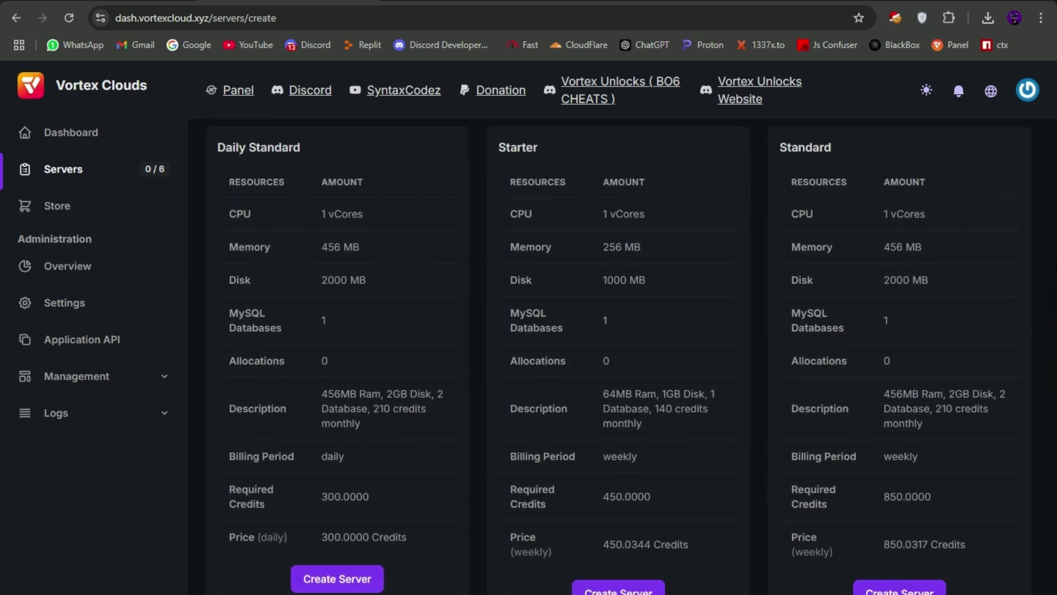
left_click(900, 587)
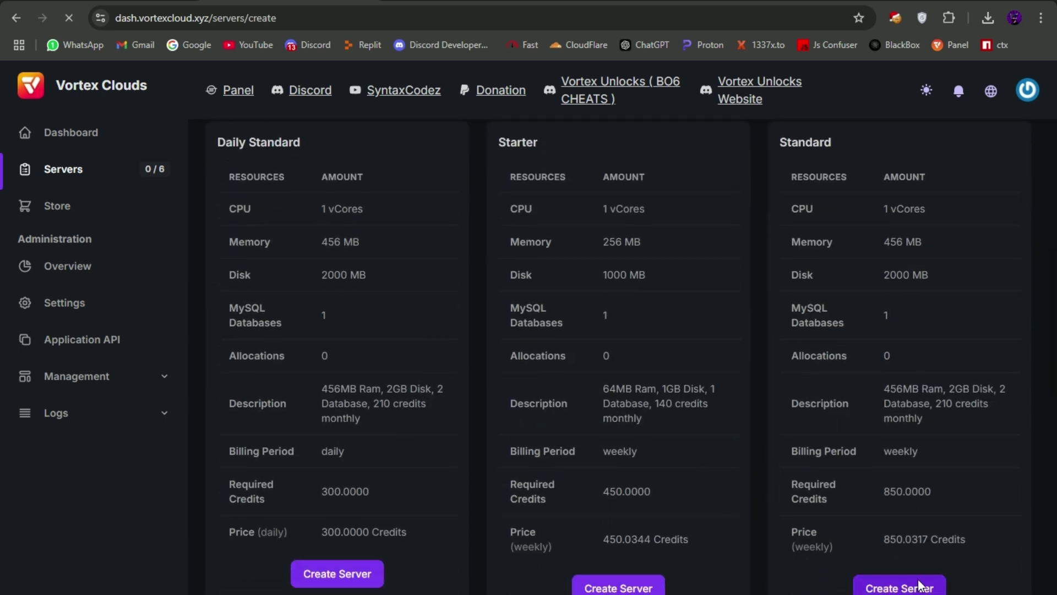
left_click(255, 531)
scroll(527, 204, "down", 3)
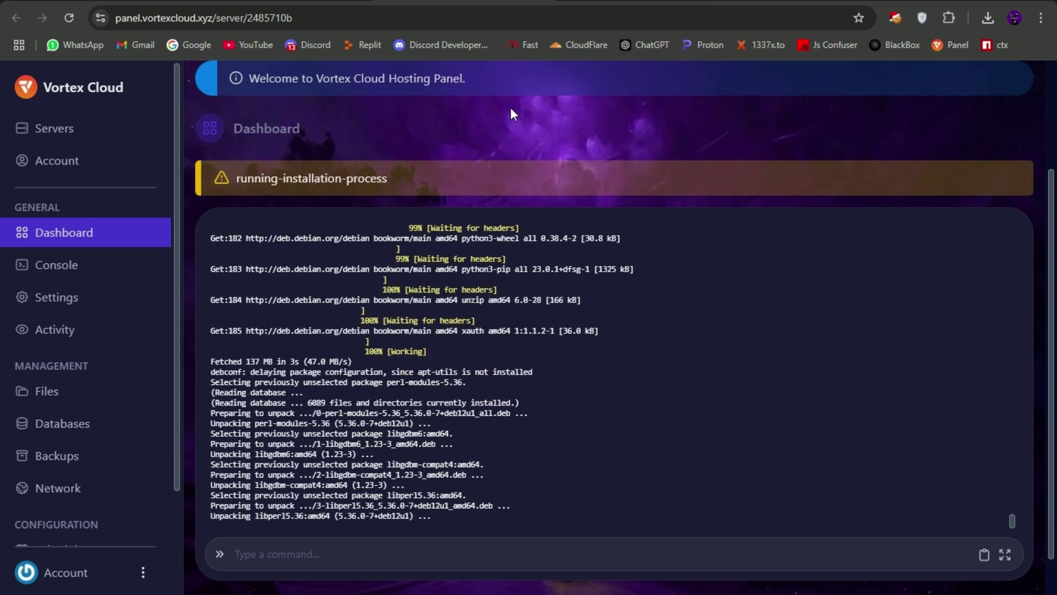
Show the Rare Rabbit server's console with the installer still running
left_click(69, 20)
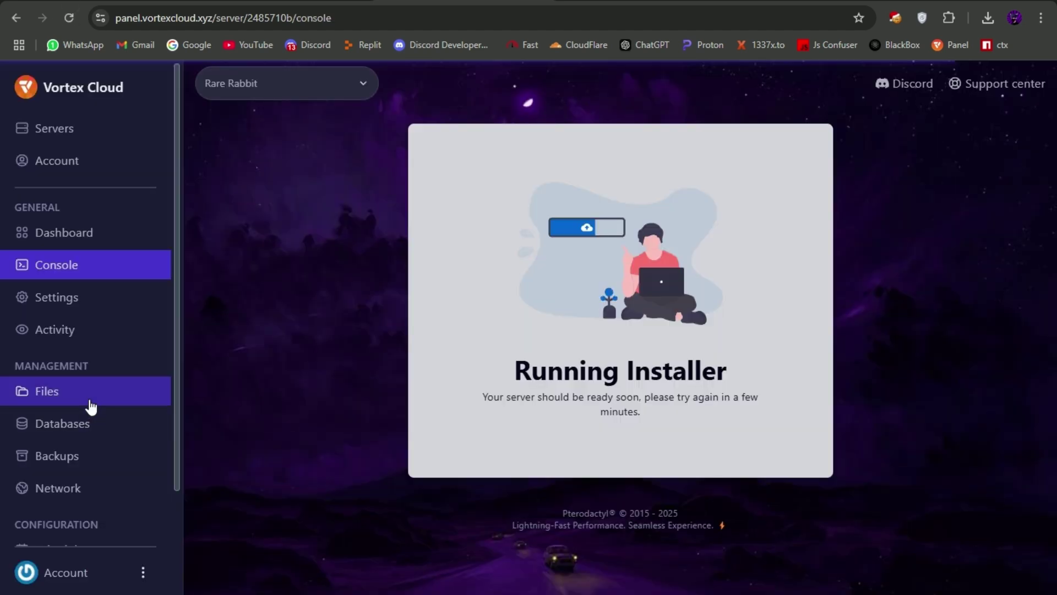
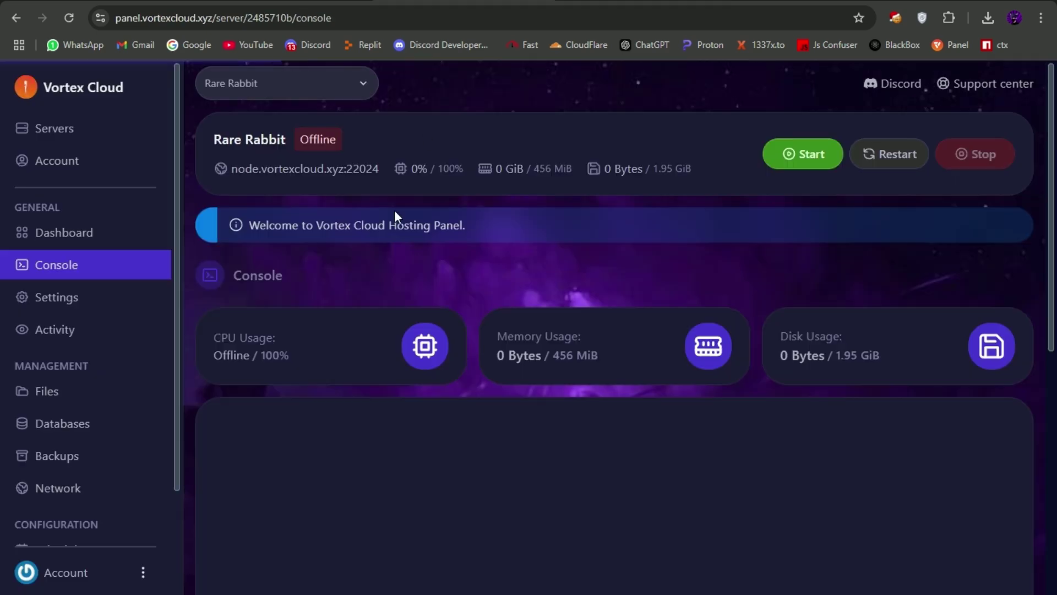
Scroll down the Vortex Cloud server console page with the bot server offline
scroll(380, 165, "down", 5)
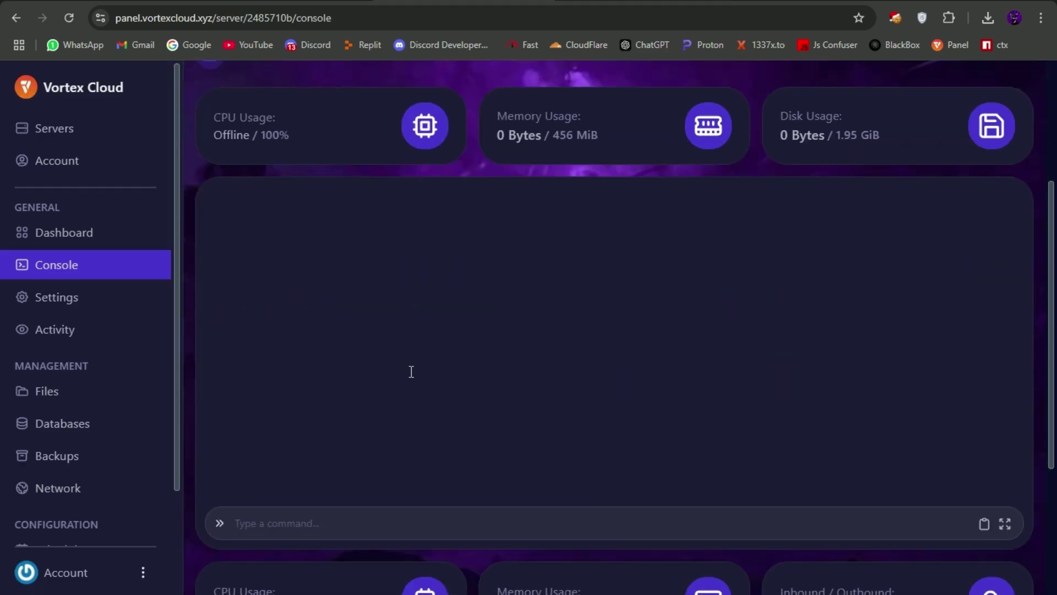
Upload rarerabbit.zip from the desktop into the server's File Manager
left_click(52, 403)
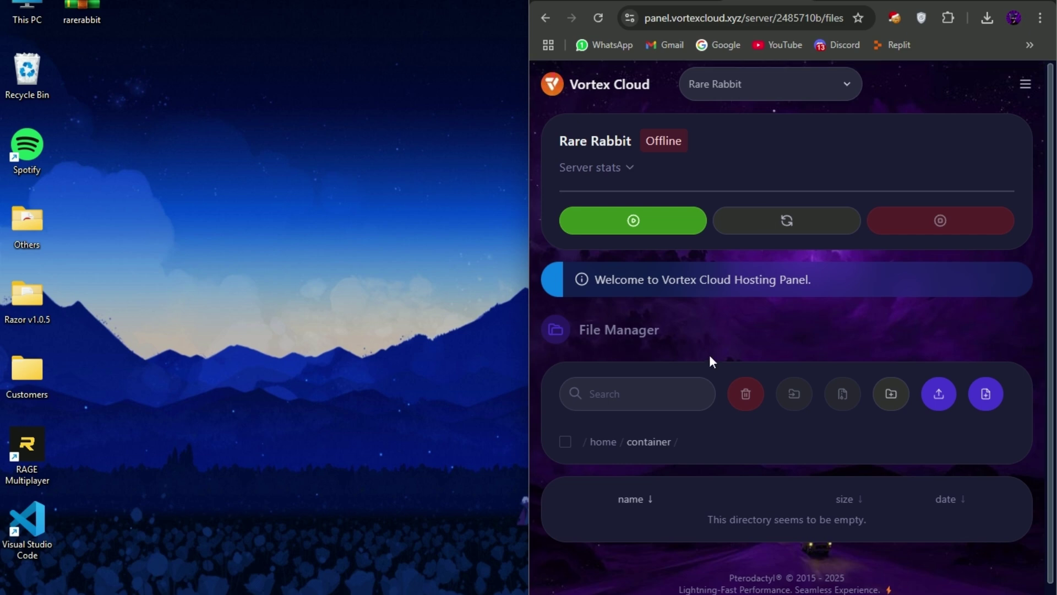
scroll(710, 362, "down", 1)
left_click_drag(81, 9, 822, 336)
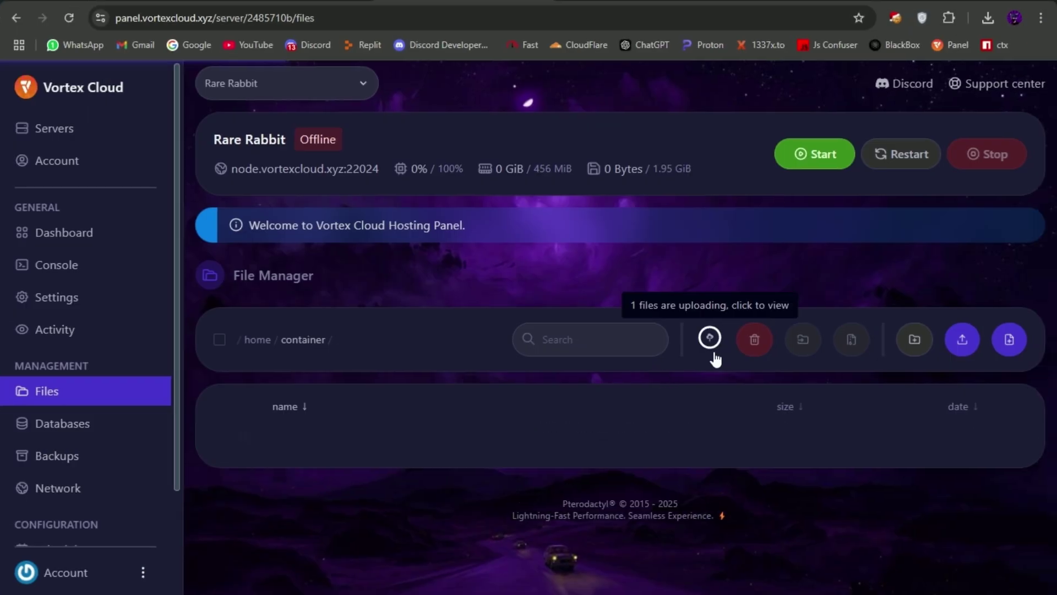
Unarchive rarerabbit.zip on the server and open config.json in the editor
left_click(1022, 436)
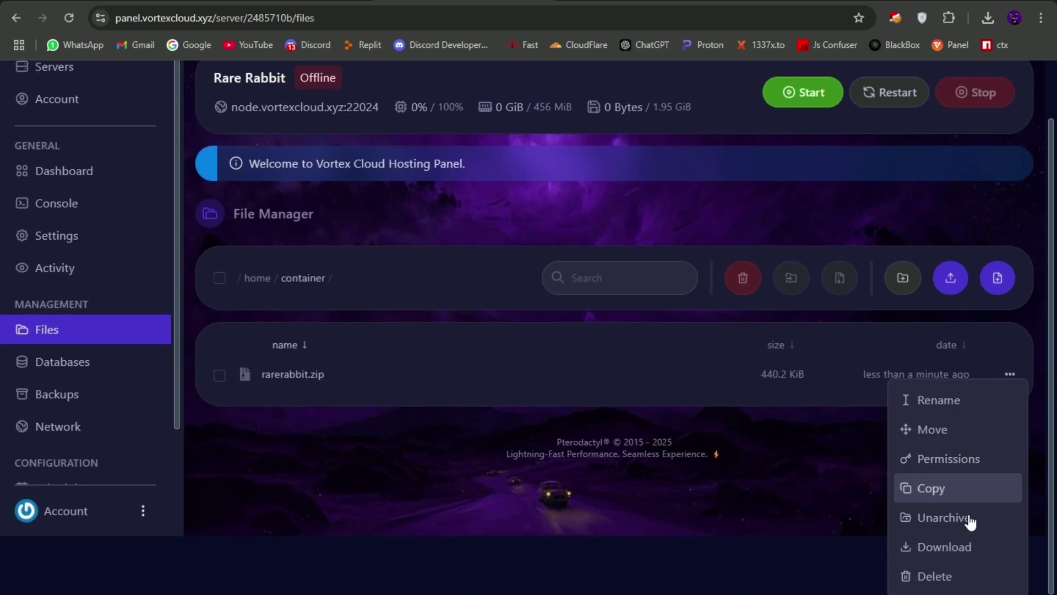
left_click(950, 513)
scroll(330, 330, "down", 5)
left_click(265, 297)
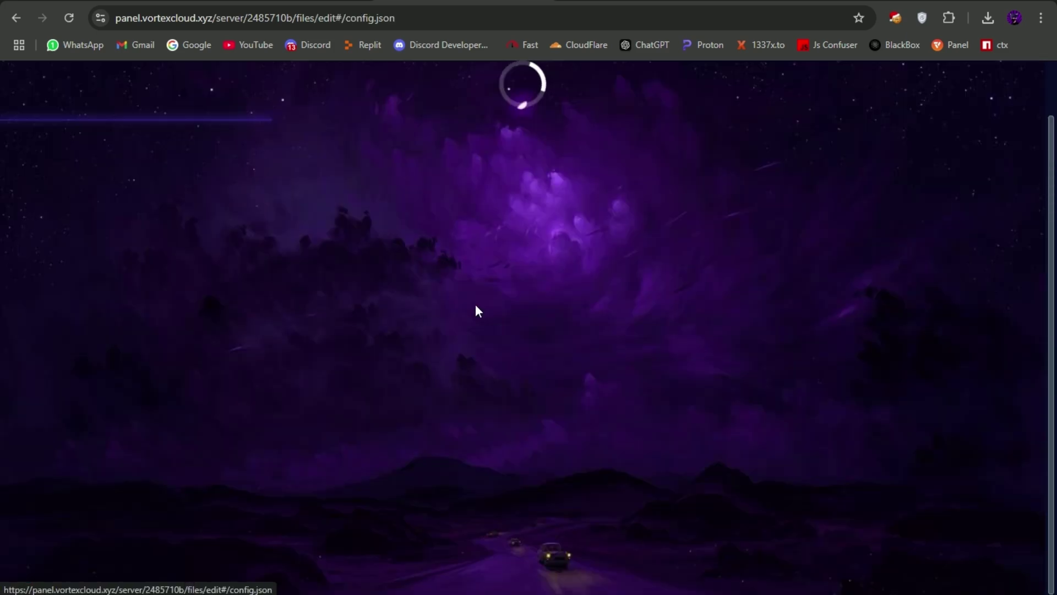
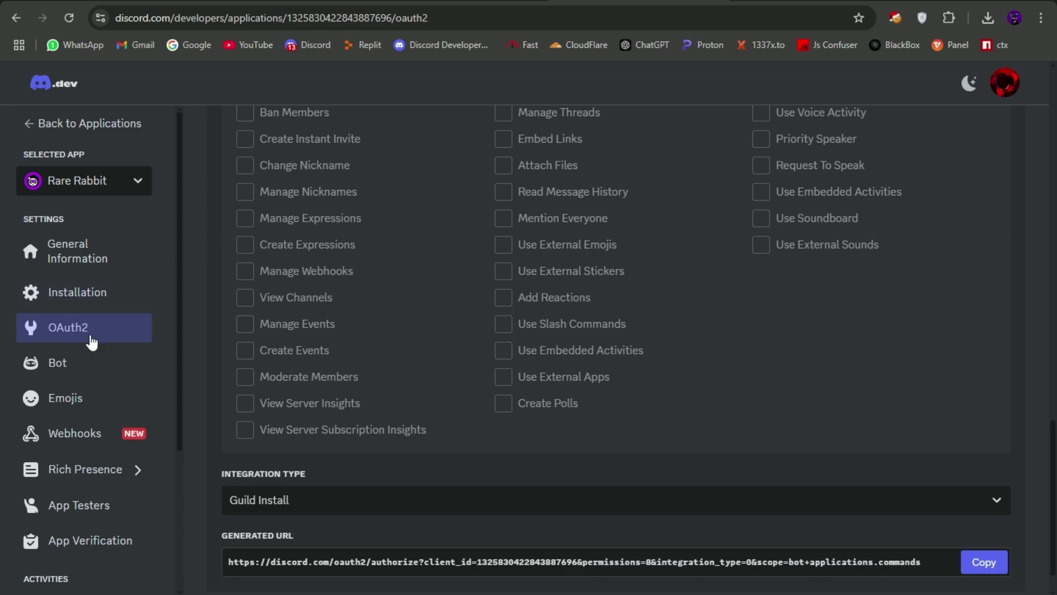
Reset the bot's token in the Developer Portal, confirming with the two-factor code
left_click(70, 368)
scroll(330, 248, "down", 5)
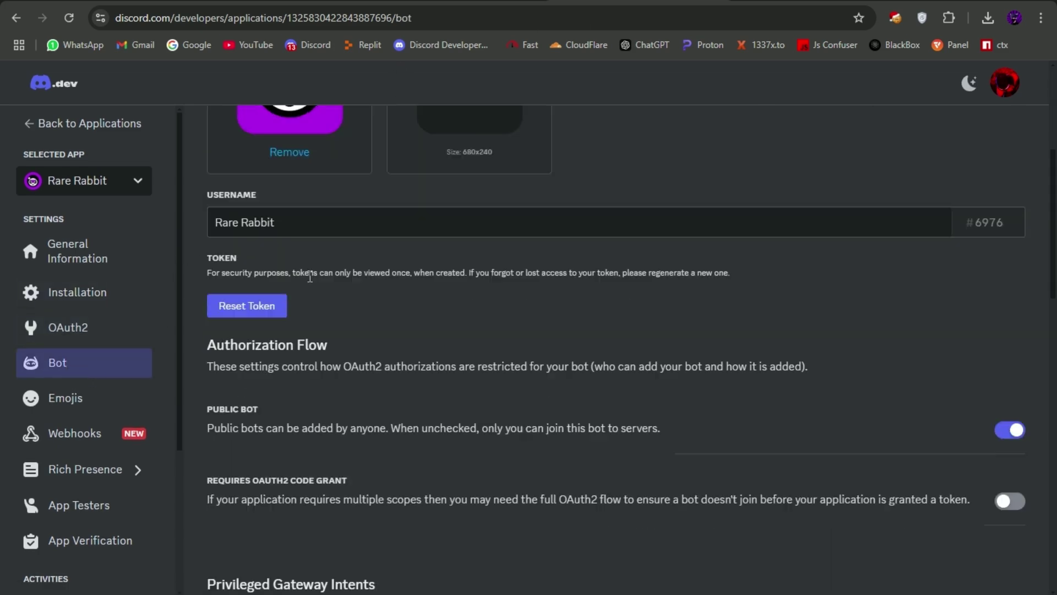
left_click(247, 306)
left_click(650, 373)
left_click(648, 370)
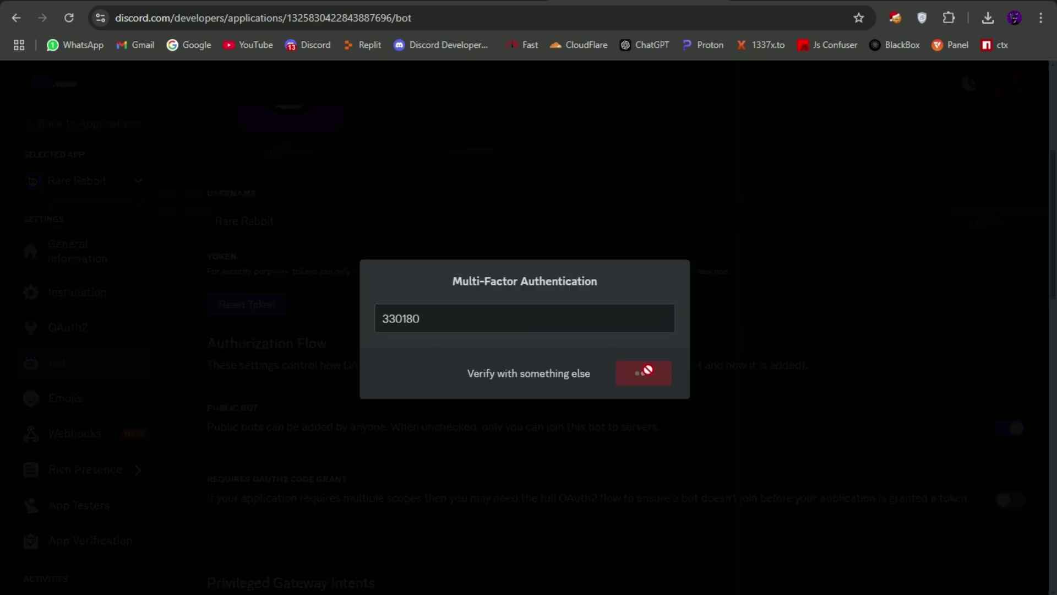
Paste the newly generated bot token into config.json's token value
left_click(229, 441)
key("ctrl+Tab")
left_click(297, 287)
key("ctrl+v")
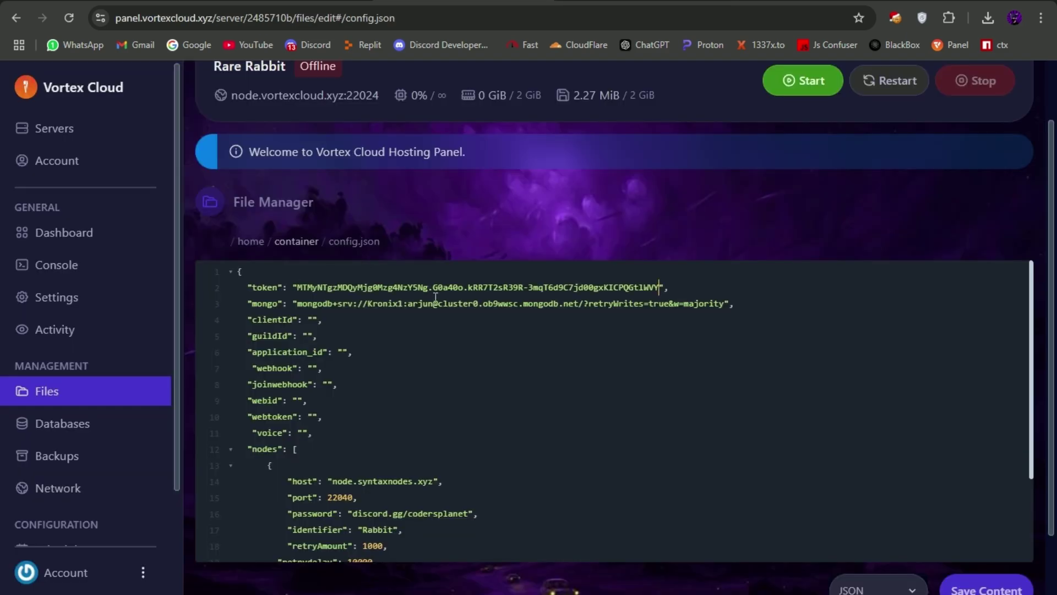
key("ctrl+shift+Tab")
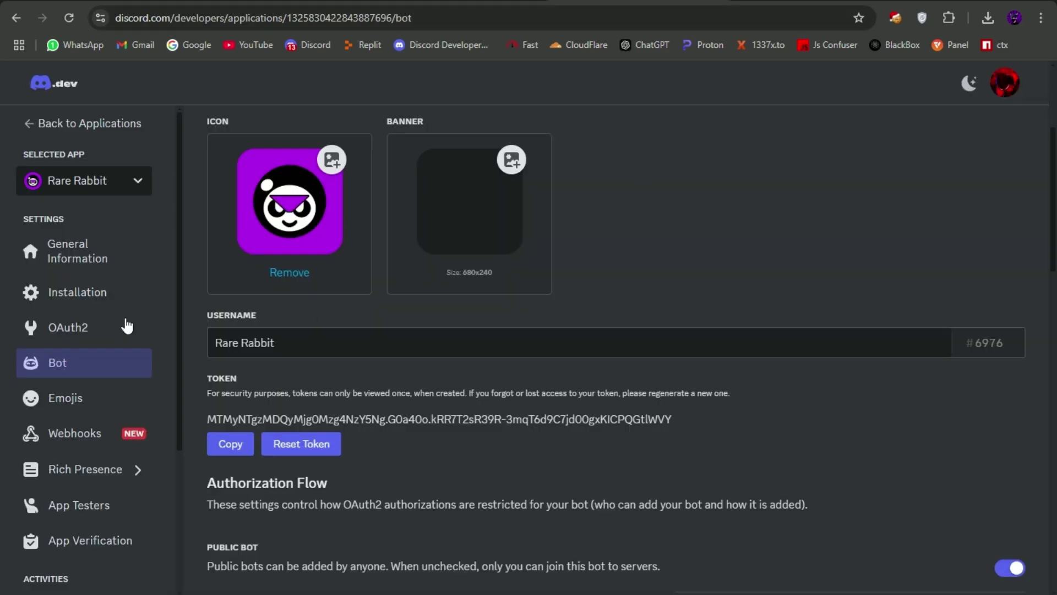
Copy the OAuth2 client ID into config.json's clientId and application_id values
left_click(126, 326)
left_click(244, 337)
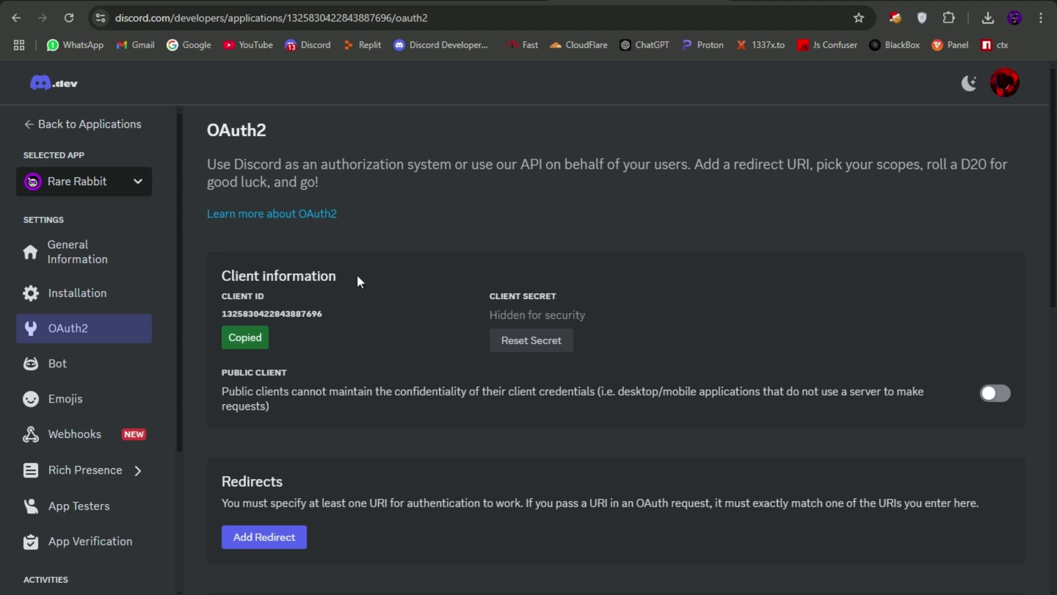
key("ctrl+Tab")
left_click(311, 321)
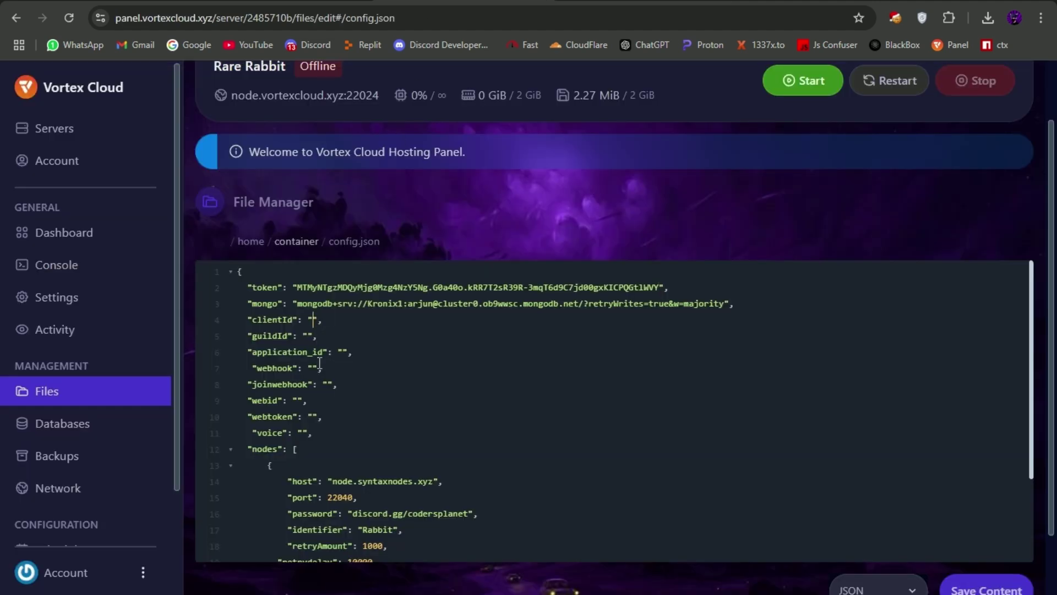
left_click(345, 353)
key("ctrl+v")
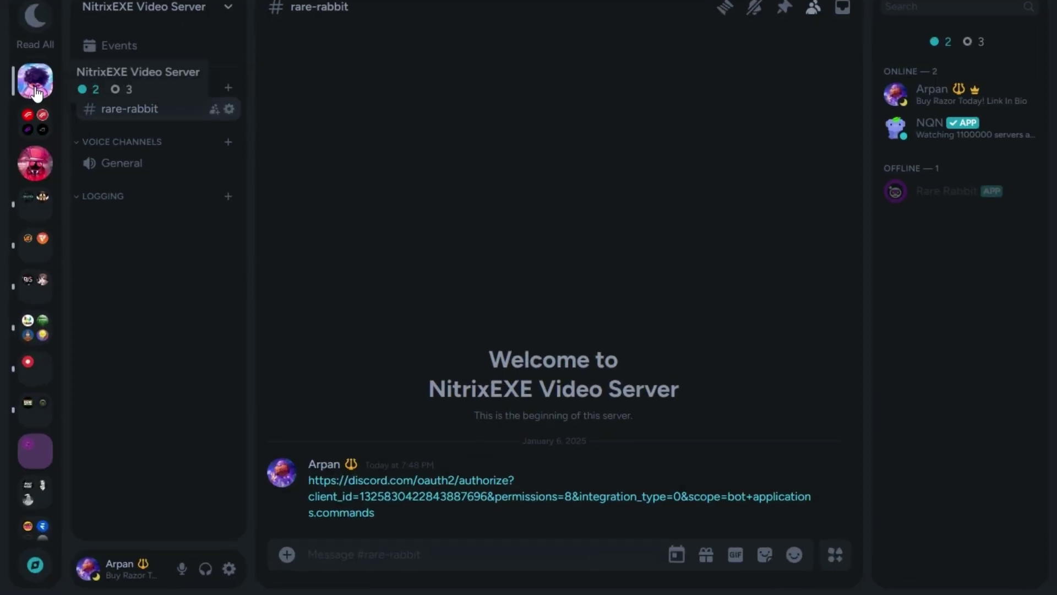
Copy the NitrixEXE Video Server's ID into config.json's guildId value
right_click(38, 88)
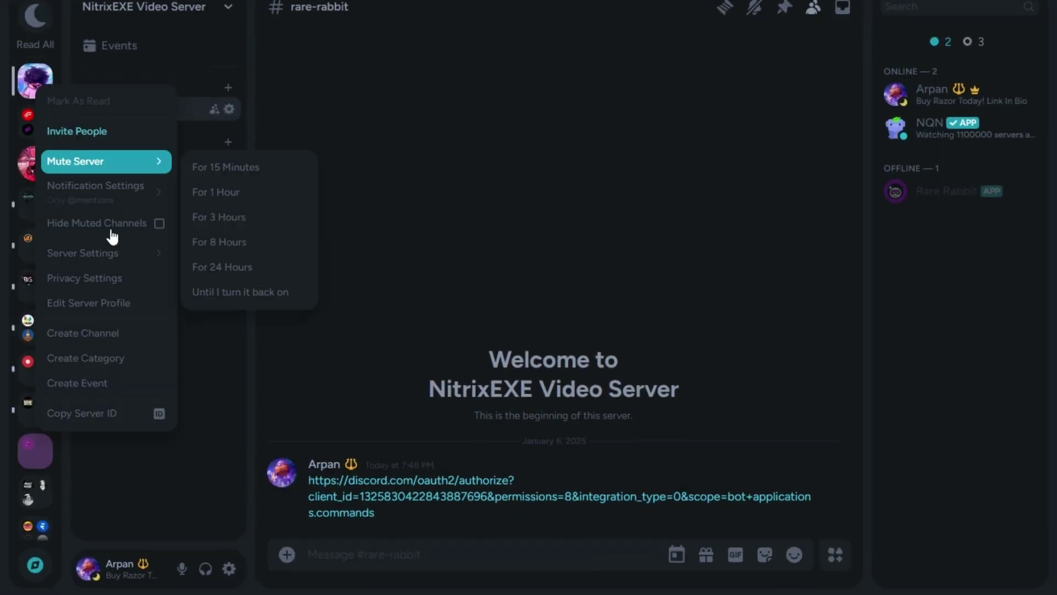
left_click(160, 416)
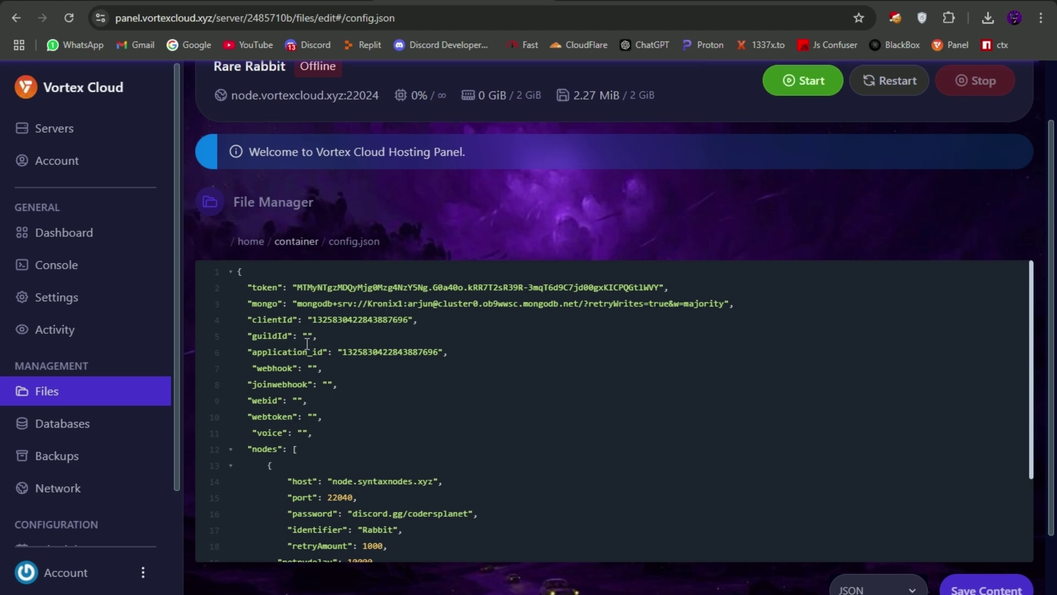
left_click(309, 337)
key("ctrl+s")
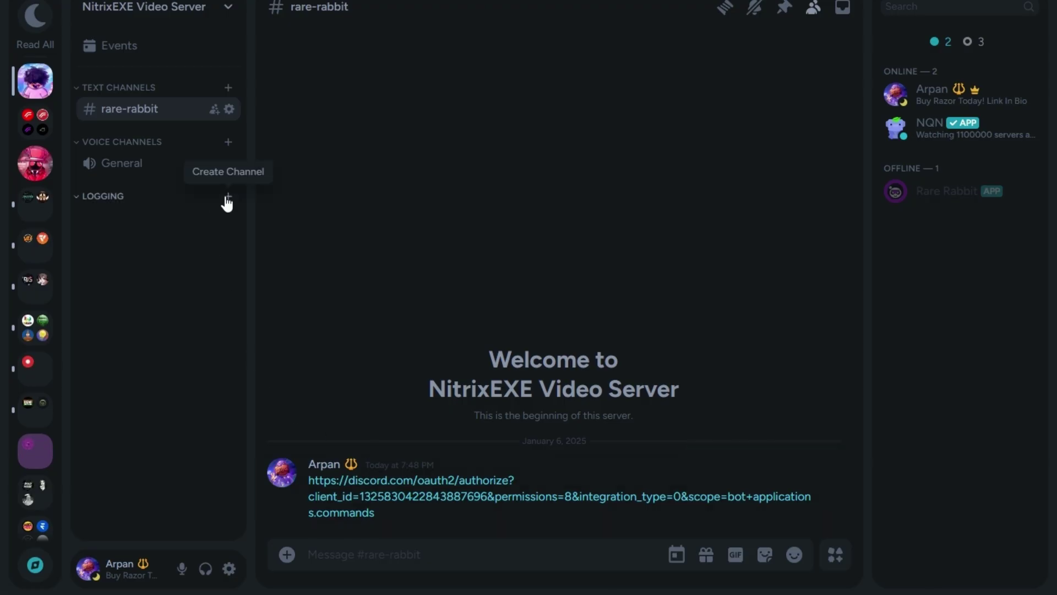
Create a #guild-join-logs channel under Logging and add a new webhook to it
left_click(227, 197)
type("guild-join-logs")
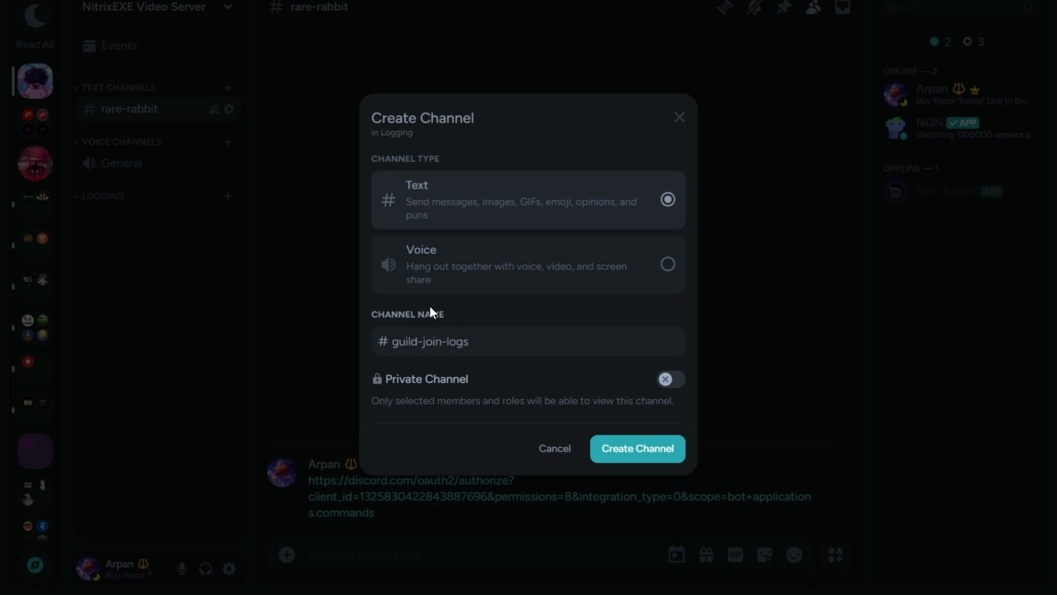
key("Return")
right_click(131, 226)
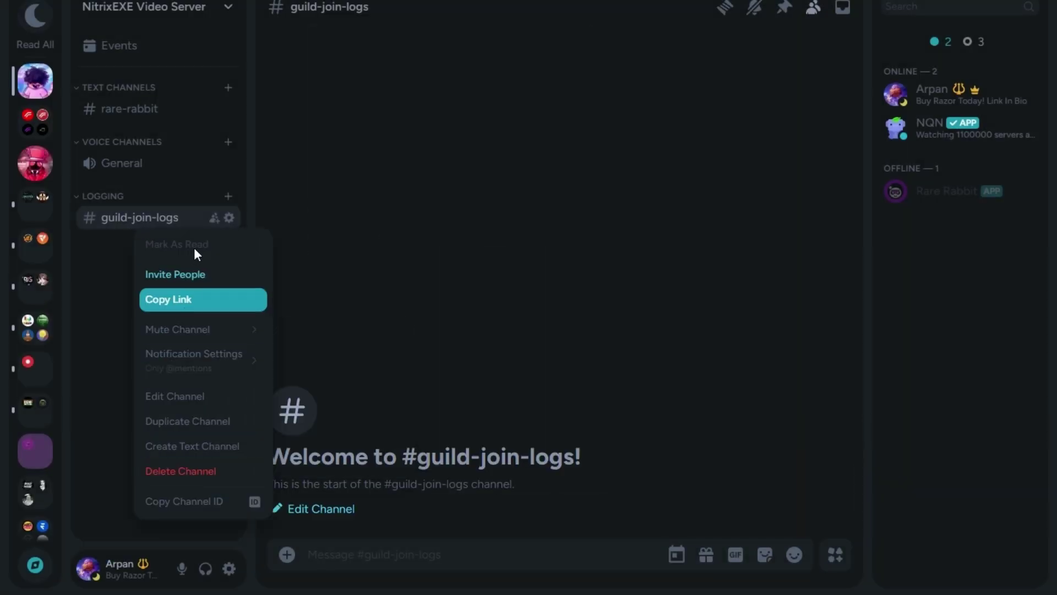
left_click(181, 396)
left_click(217, 136)
left_click(763, 190)
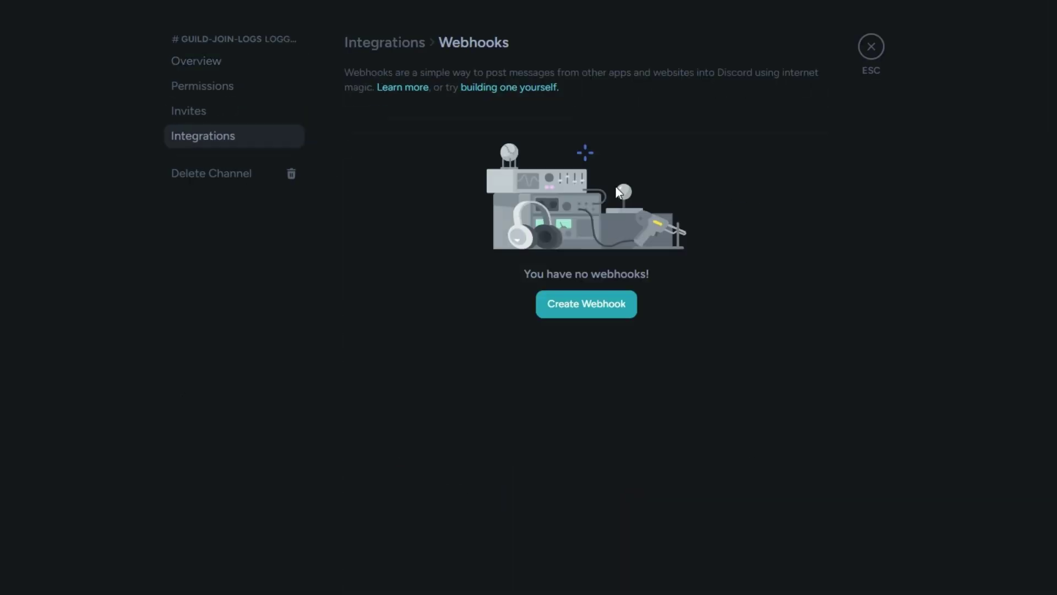
left_click(587, 303)
Rename the webhook to 'Join' and paste its URL into config.json's joinwebhook
triple_click(496, 324)
type("Join Logs")
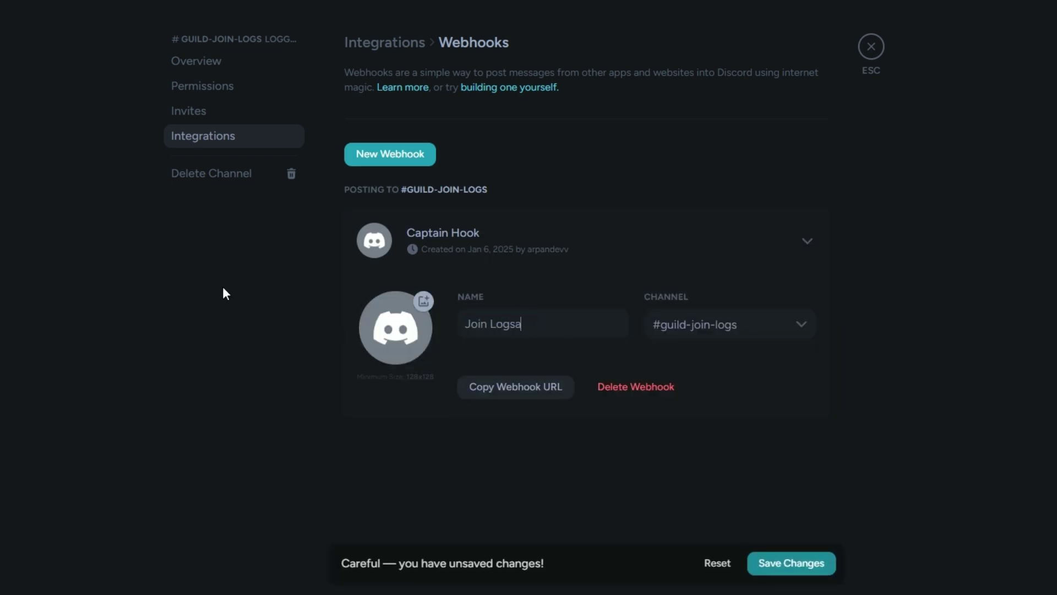
left_click(804, 570)
left_click(545, 390)
key("alt+Tab")
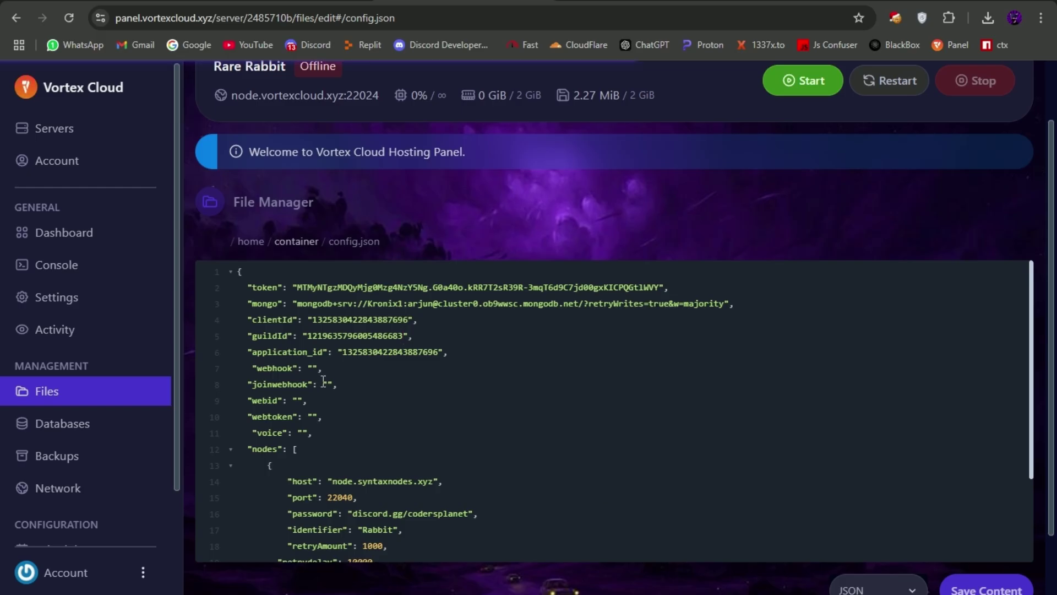
key("ctrl+v")
key("alt+Tab")
left_click(871, 47)
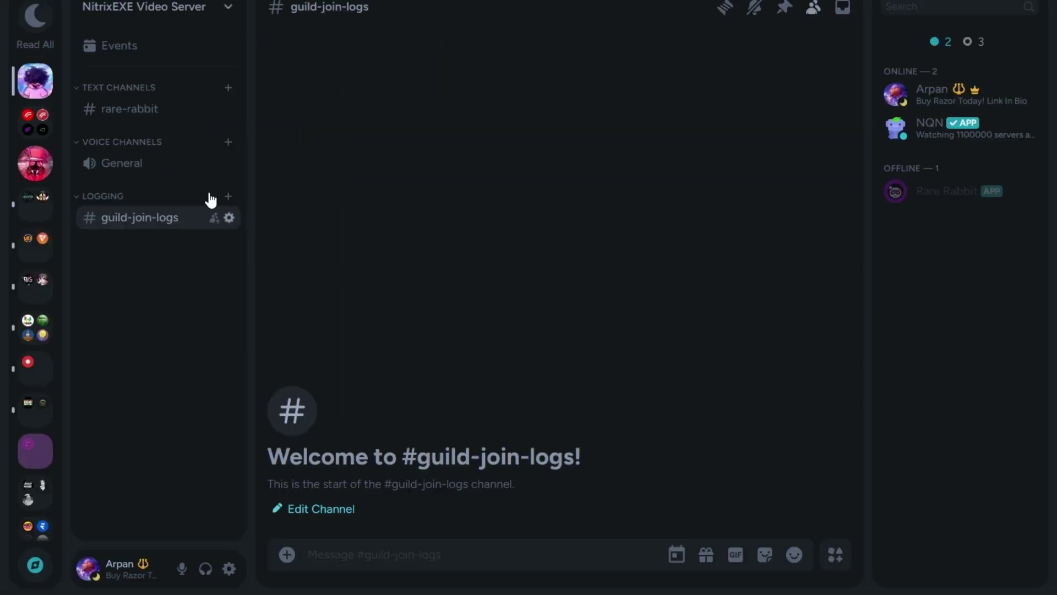
Create a #logs channel under Logging and go to its webhooks
left_click(227, 197)
type("logs")
key("Return")
left_click(229, 241)
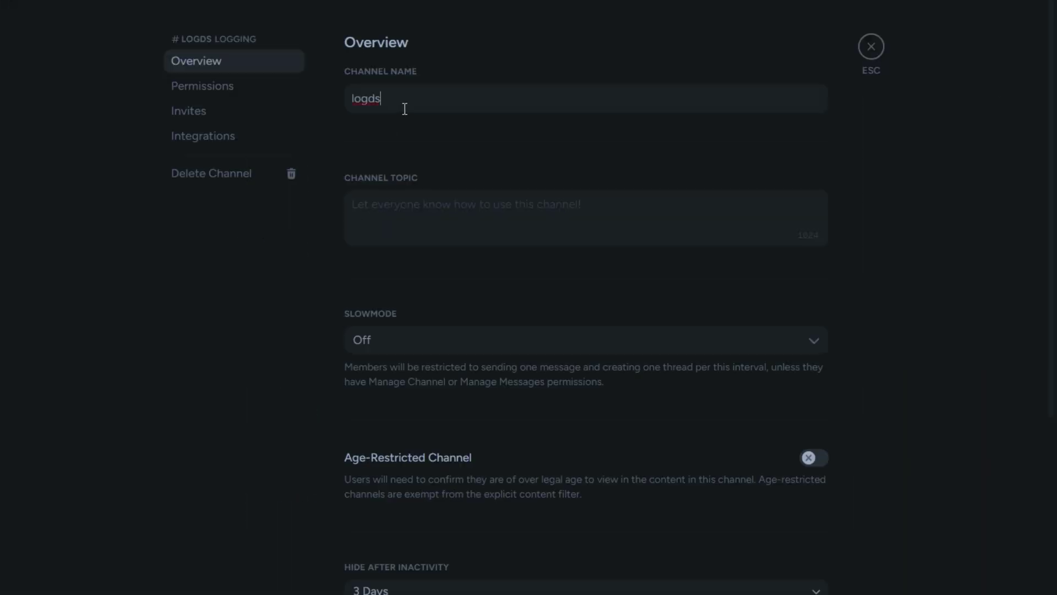
left_click(805, 561)
left_click(203, 135)
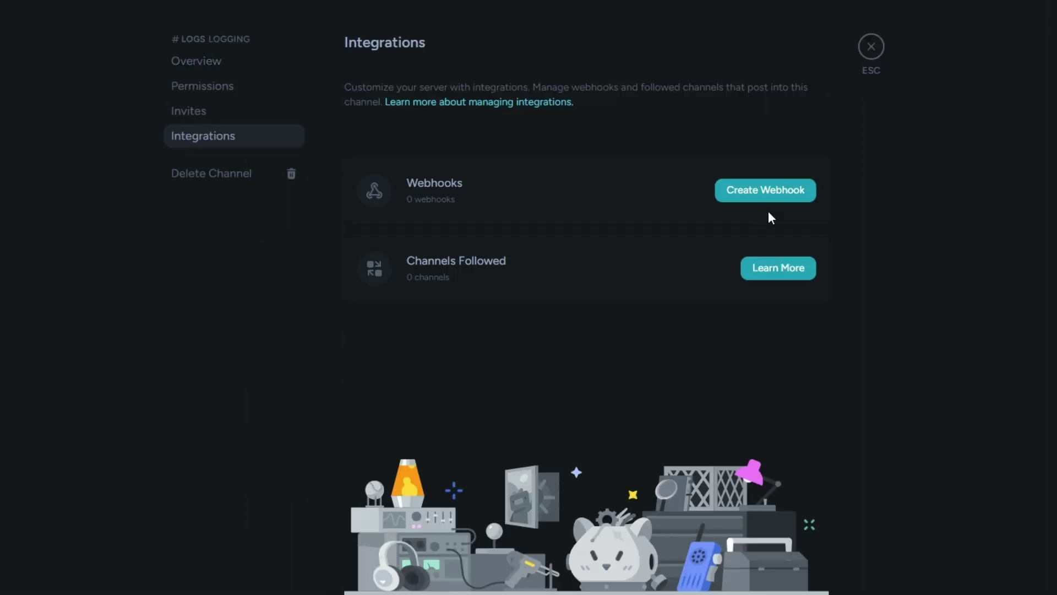
left_click(769, 209)
Name the #logs webhook 'Logs' and paste its URL into config.json's webhook value
left_click_drag(558, 324, 279, 302)
type("Logs")
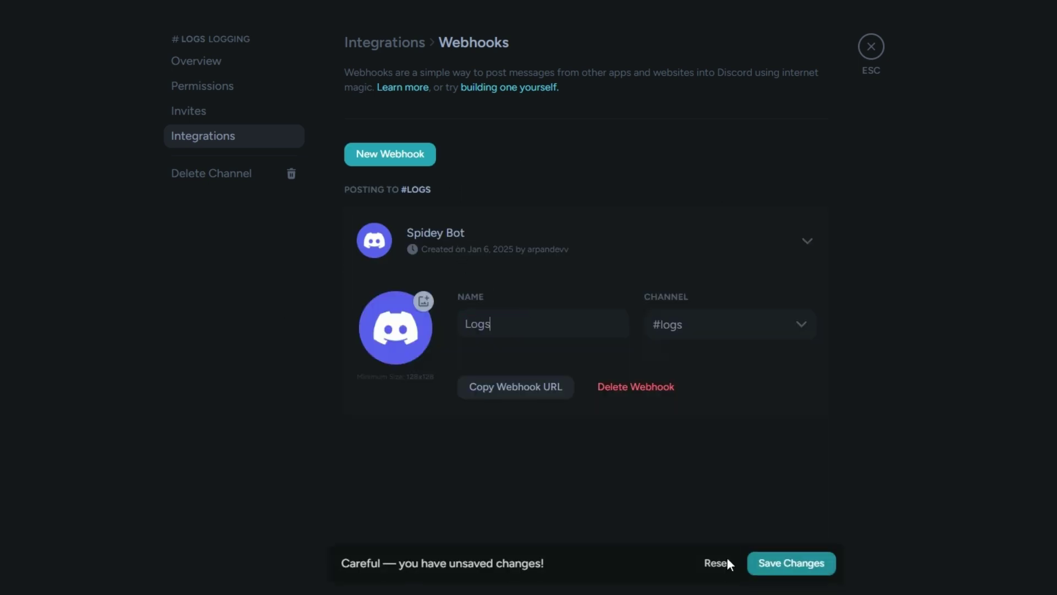
left_click(512, 387)
key("alt+Tab")
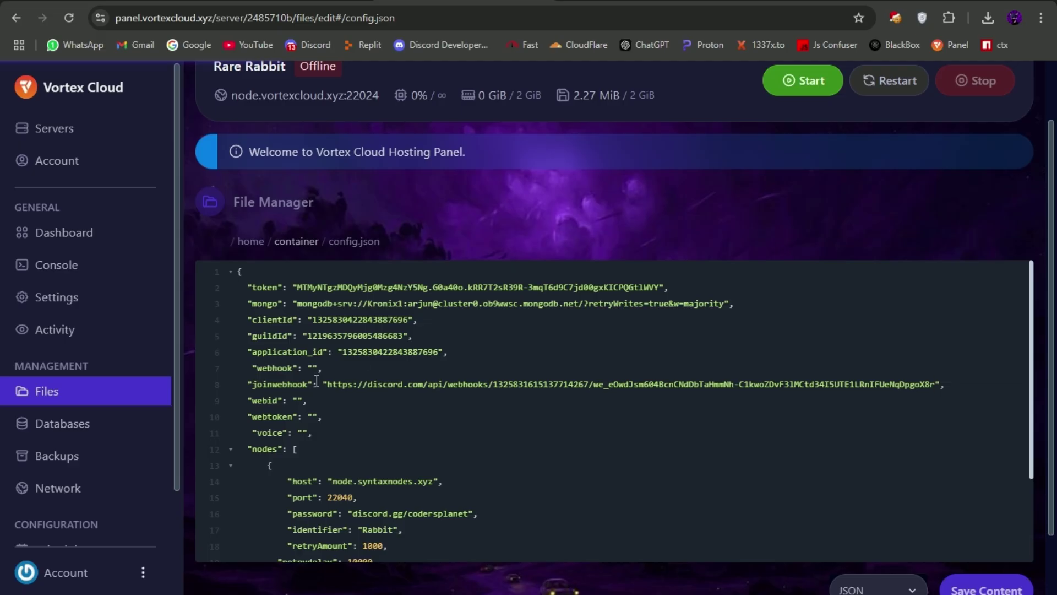
key("ctrl+v")
key("alt+Tab")
left_click(871, 48)
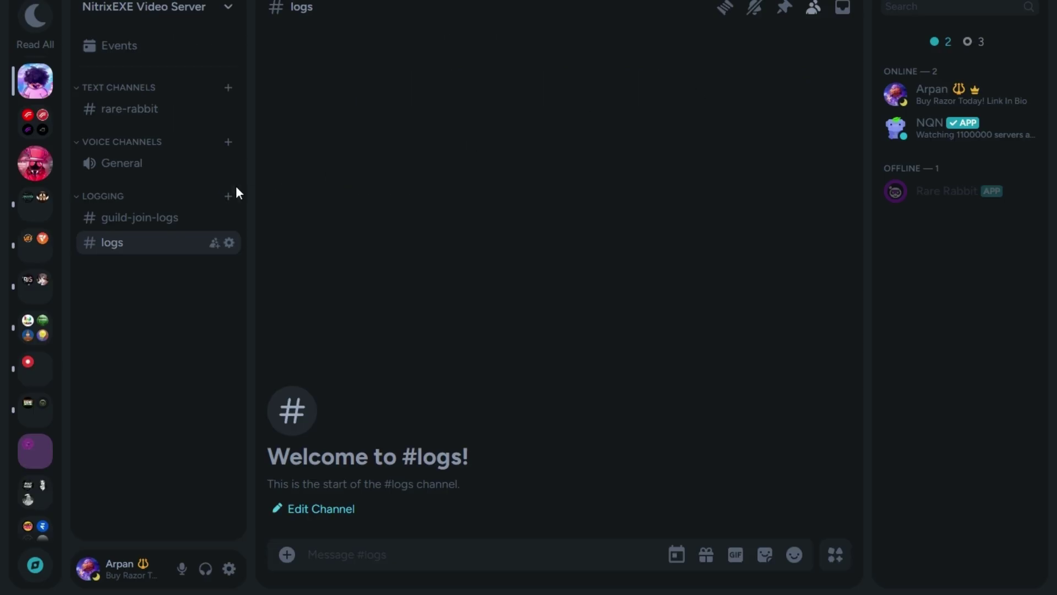
Create a #webhook-logs channel under Logging with a new webhook
left_click(228, 196)
type("webhook-logs")
key("Return")
left_click(229, 268)
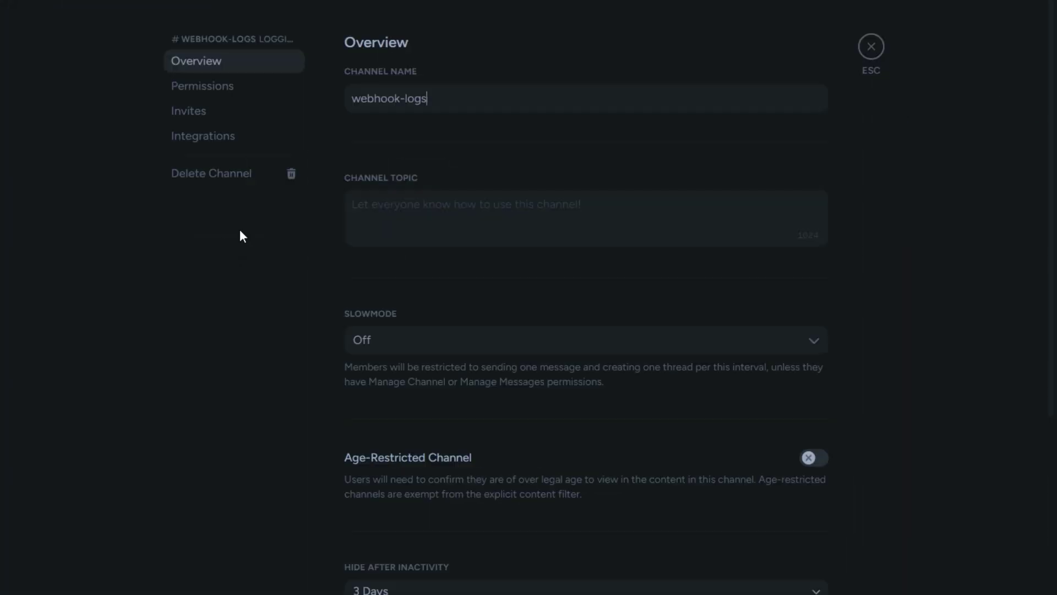
left_click(221, 141)
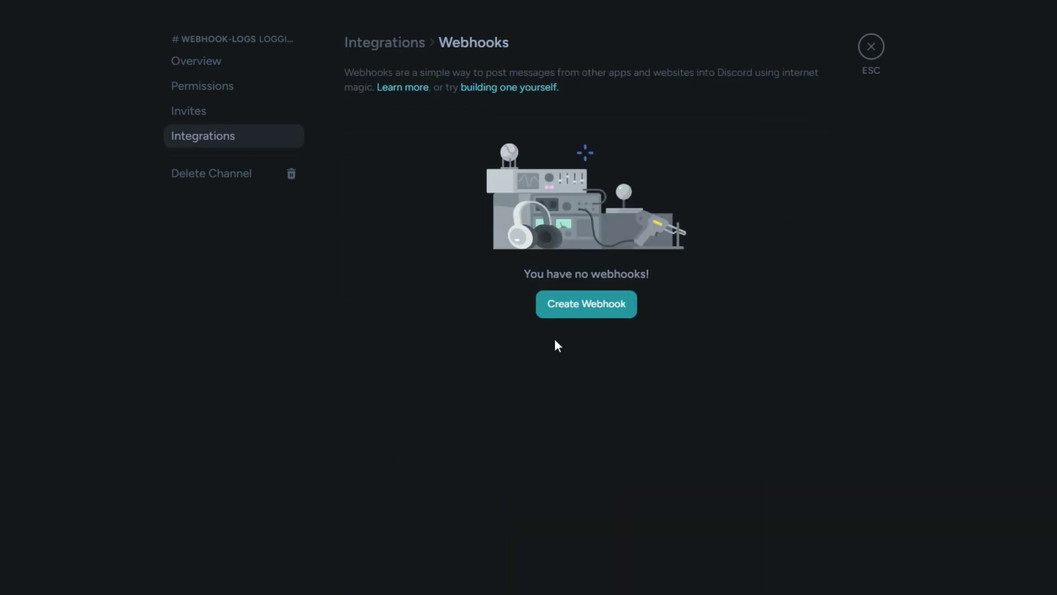
left_click(551, 306)
Paste the webhook-logs URL into a chat message and move its token into webtoken
left_click(528, 263)
left_click(515, 385)
key("Escape")
left_click(449, 548)
key("ctrl+v")
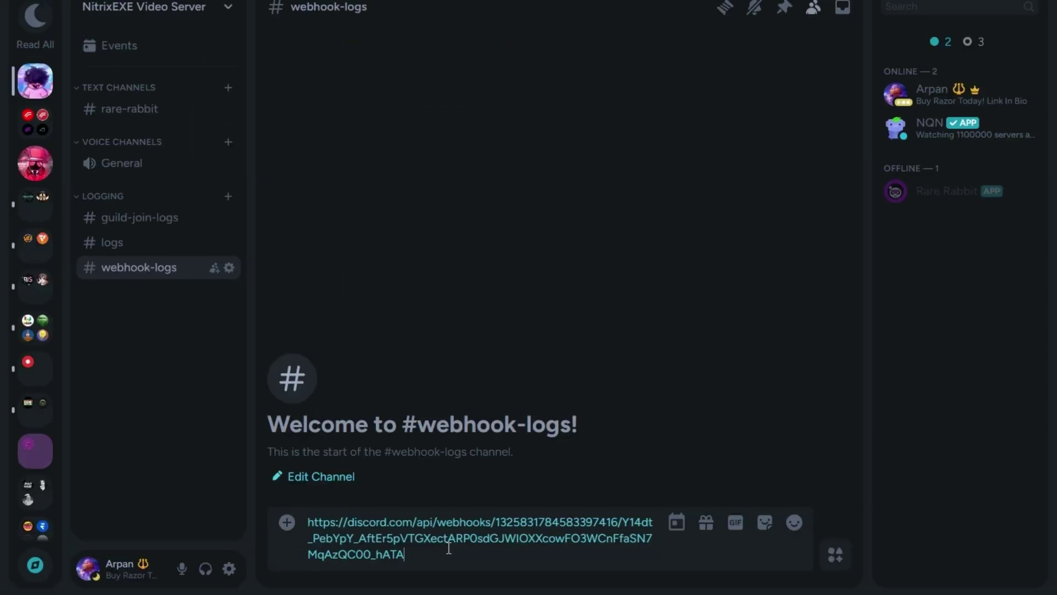
left_click_drag(450, 558, 623, 522)
key("ctrl+x")
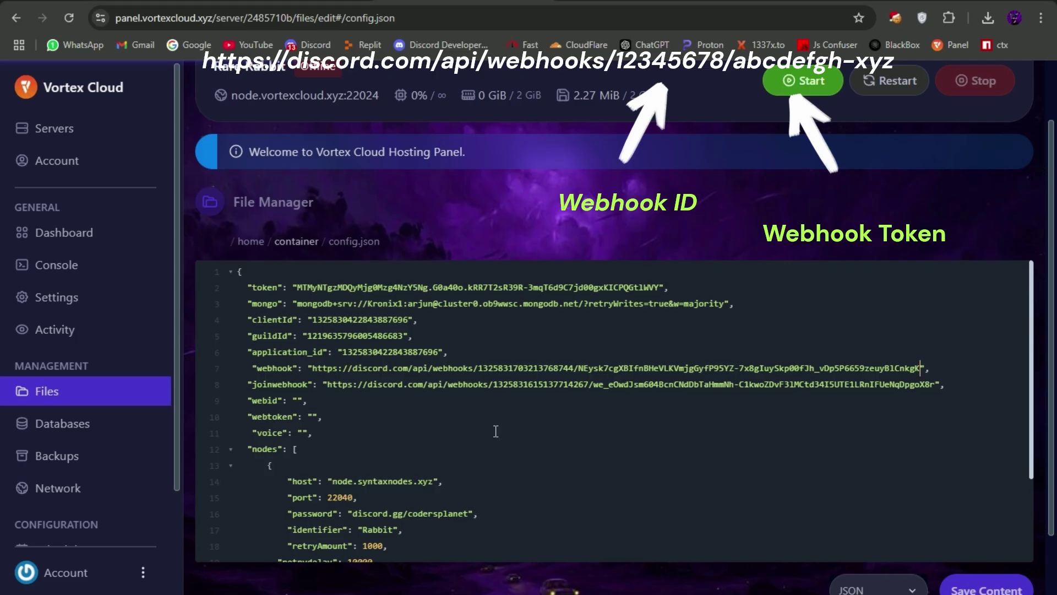
key("ctrl+v")
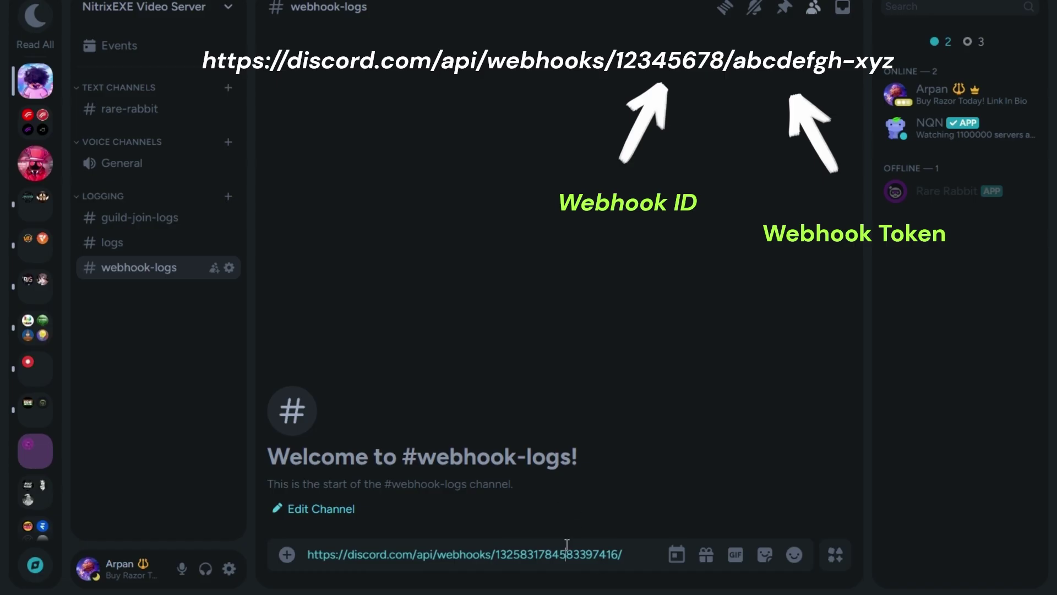
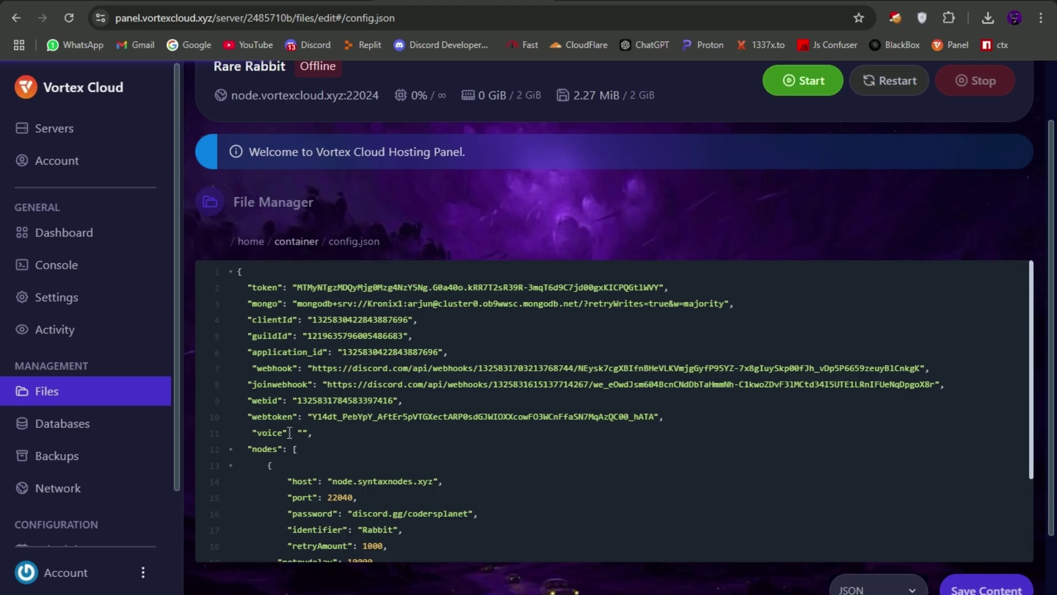
Paste the copied Discord value into config.json
left_click(303, 432)
key("ctrl+v")
scroll(422, 455, "down", 2)
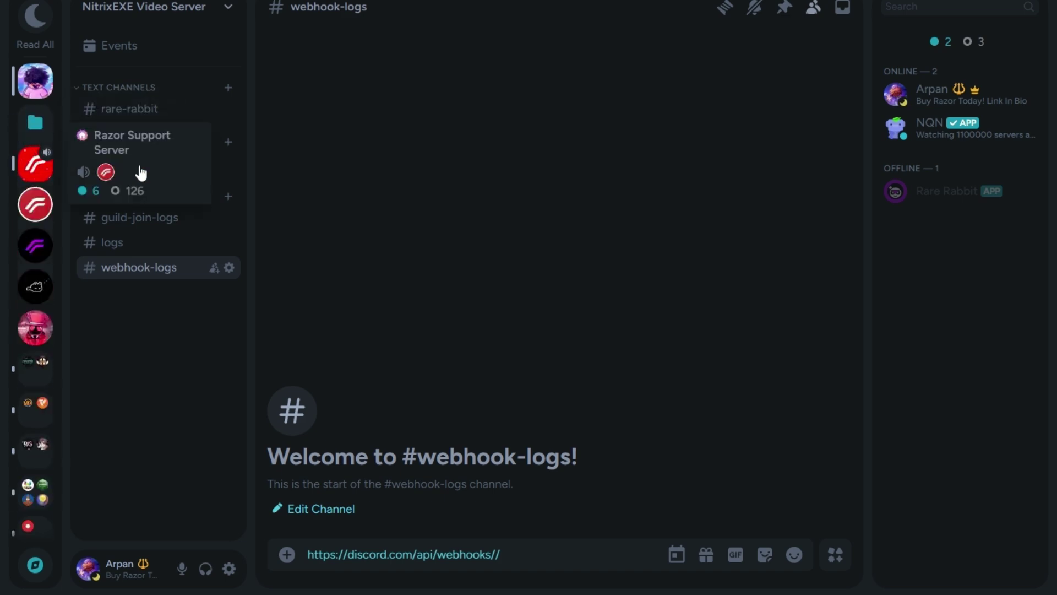
Copy the host lavalink.razorbot.buzz from the Razor Support Server's #lavalink-stats channel
left_click(174, 189)
scroll(170, 301, "up", 10)
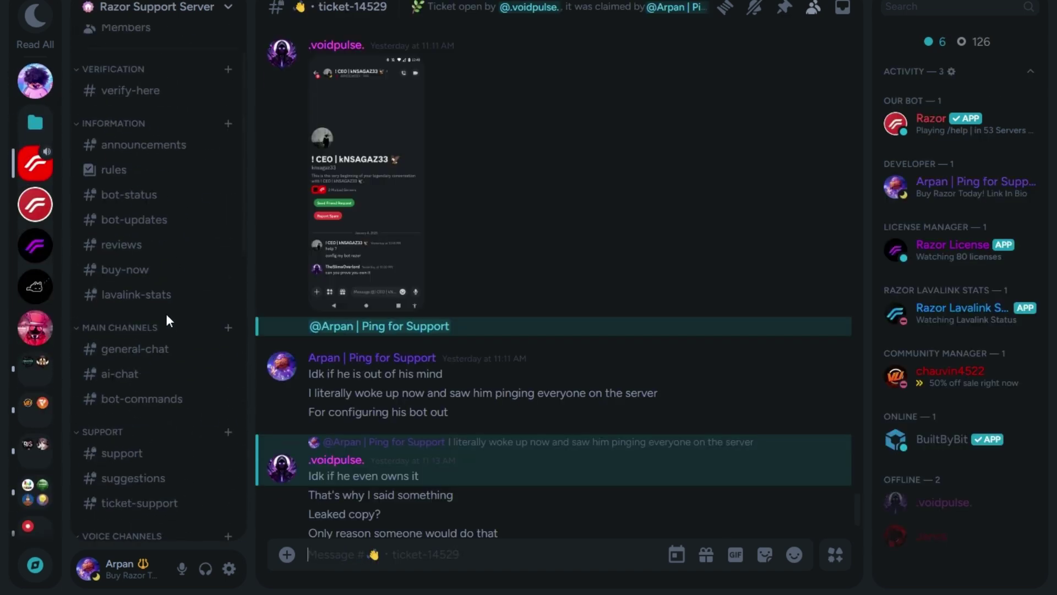
left_click(147, 364)
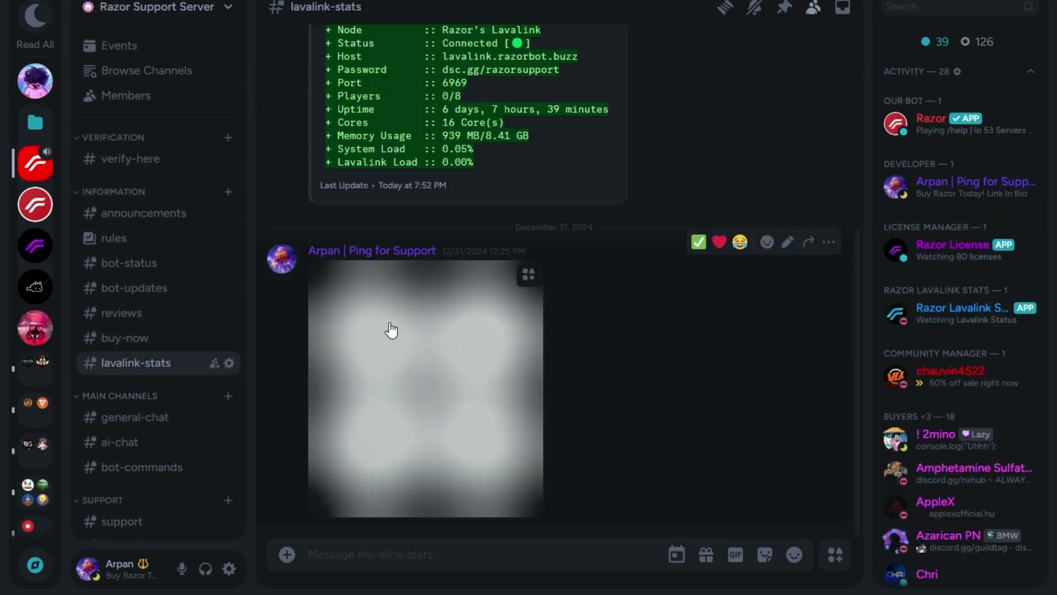
scroll(468, 357, "up", 5)
left_click_drag(444, 392, 612, 393)
key("ctrl+c")
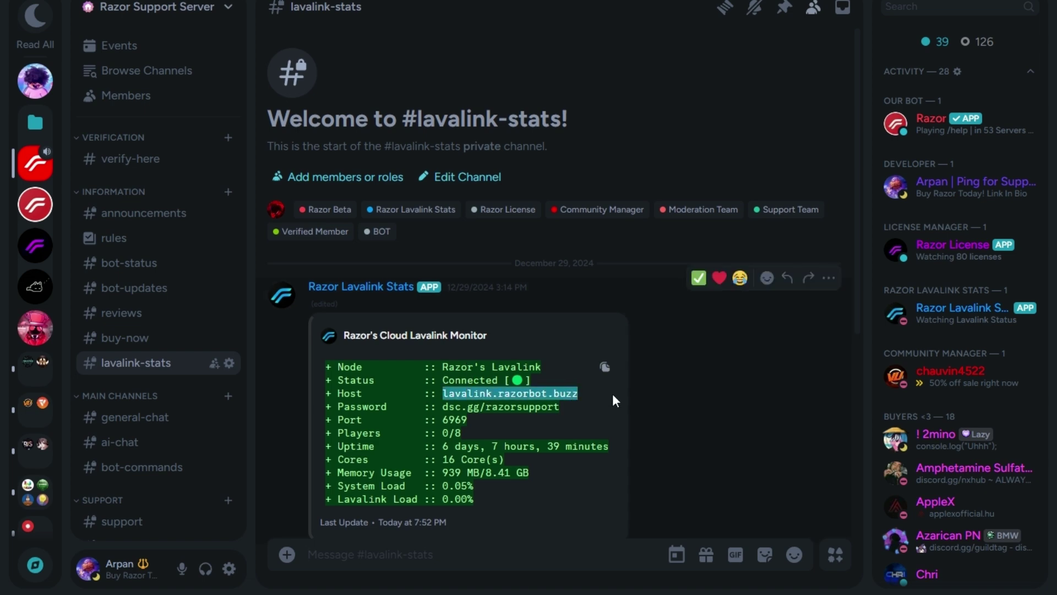
key("alt+Tab")
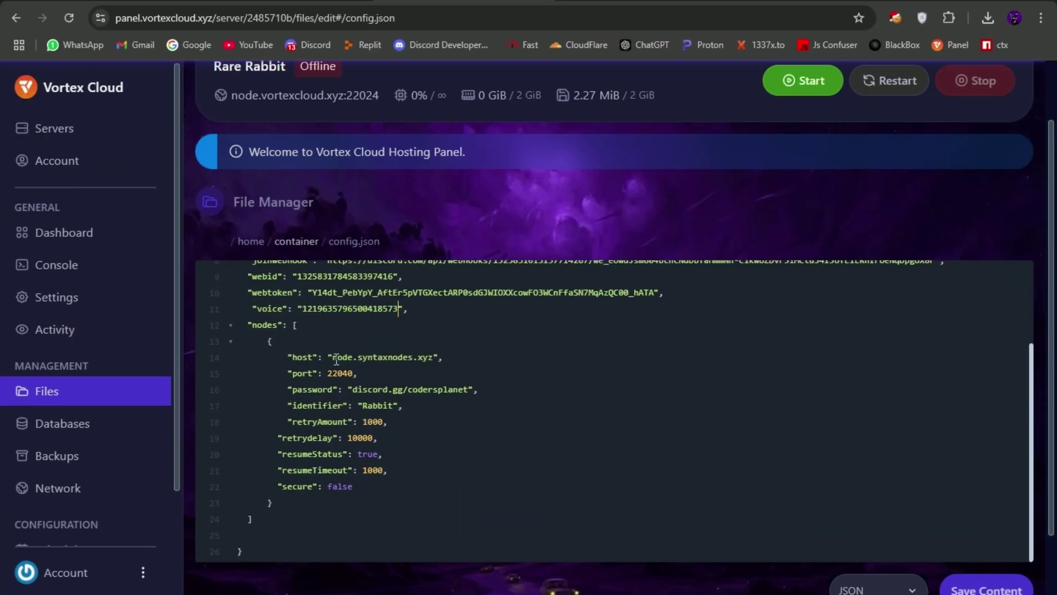
Set the Lavalink node host to lavalink.razorbot.buzz and take port 6969 from Discord
left_click_drag(332, 358, 421, 363)
key("ctrl+v")
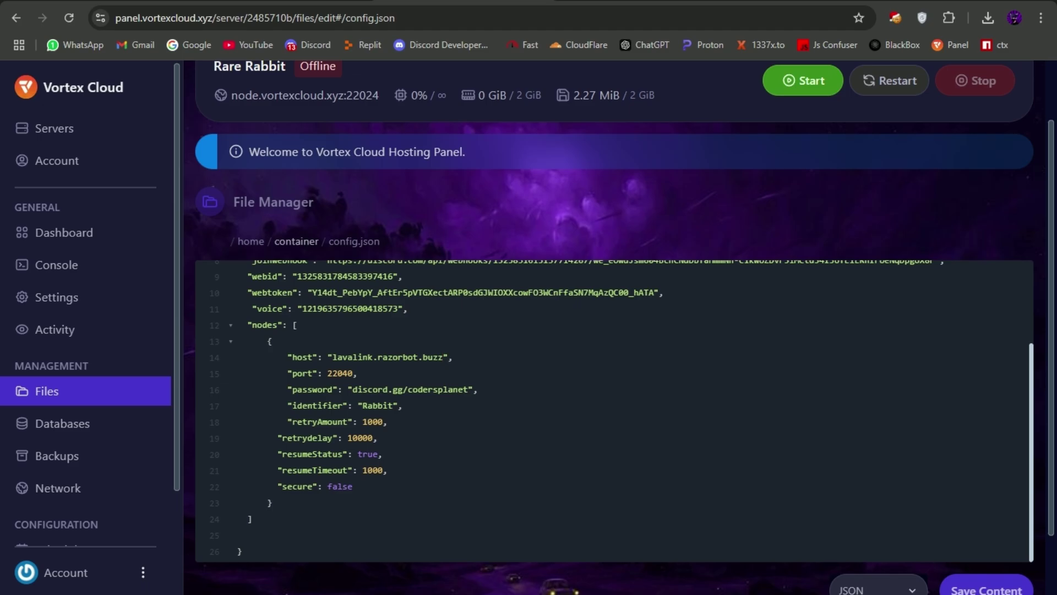
key("alt+Tab")
left_click_drag(468, 419, 442, 420)
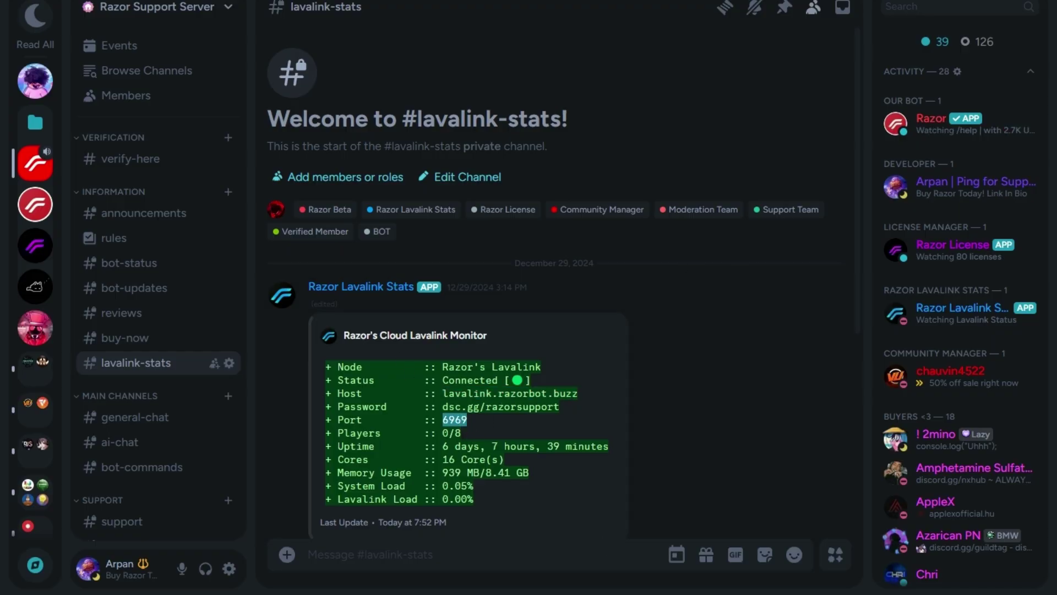
key("alt+Tab")
key("alt+Tab")
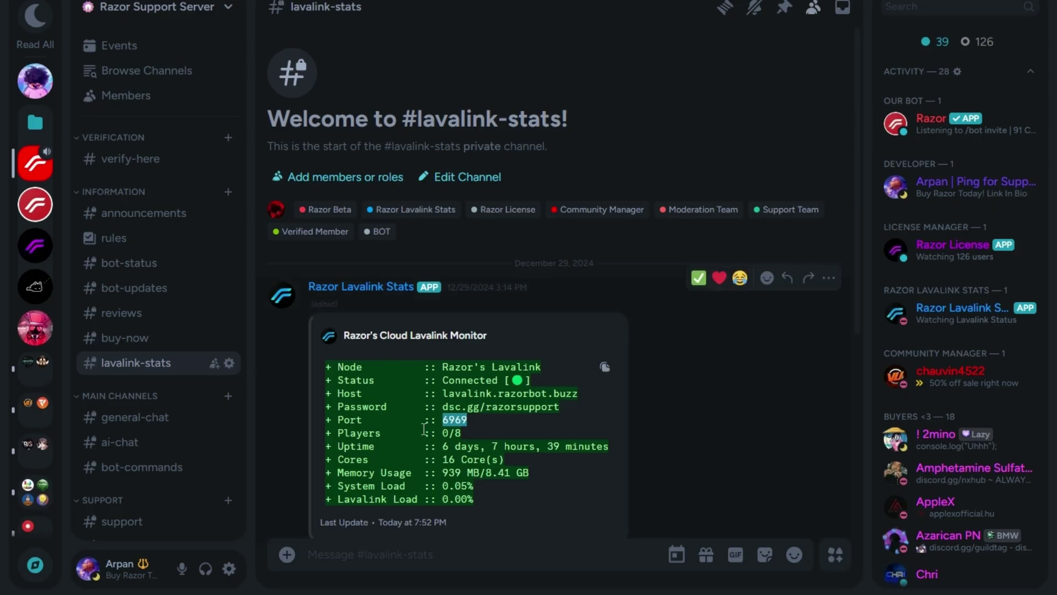
Replace the old node password with the Lavalink password from Discord and save config.json
left_click_drag(443, 406, 559, 406)
key("ctrl+c")
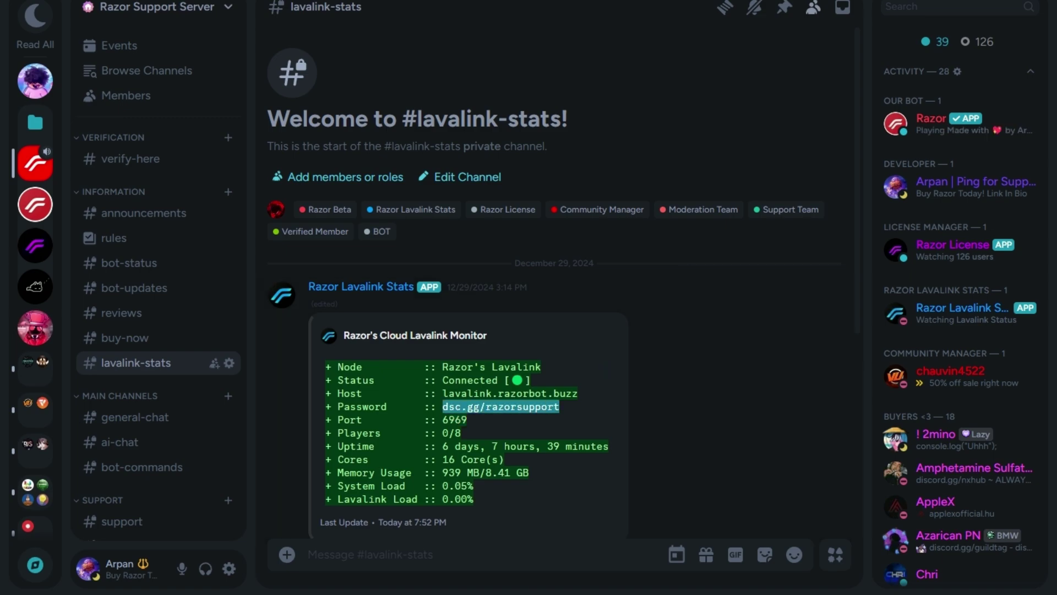
key("alt+Tab")
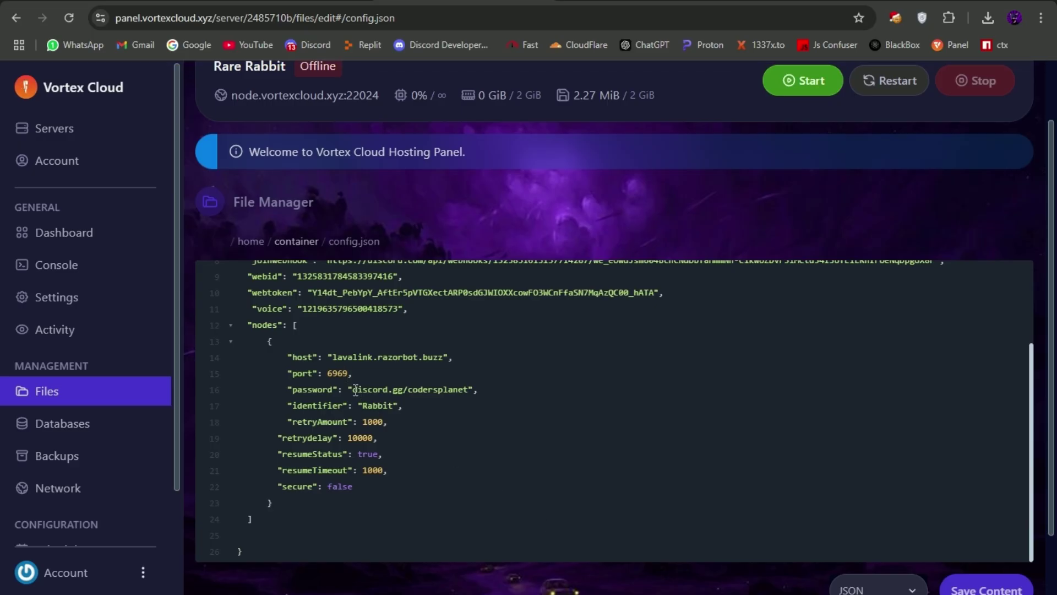
left_click_drag(352, 390, 475, 395)
key("ctrl+v")
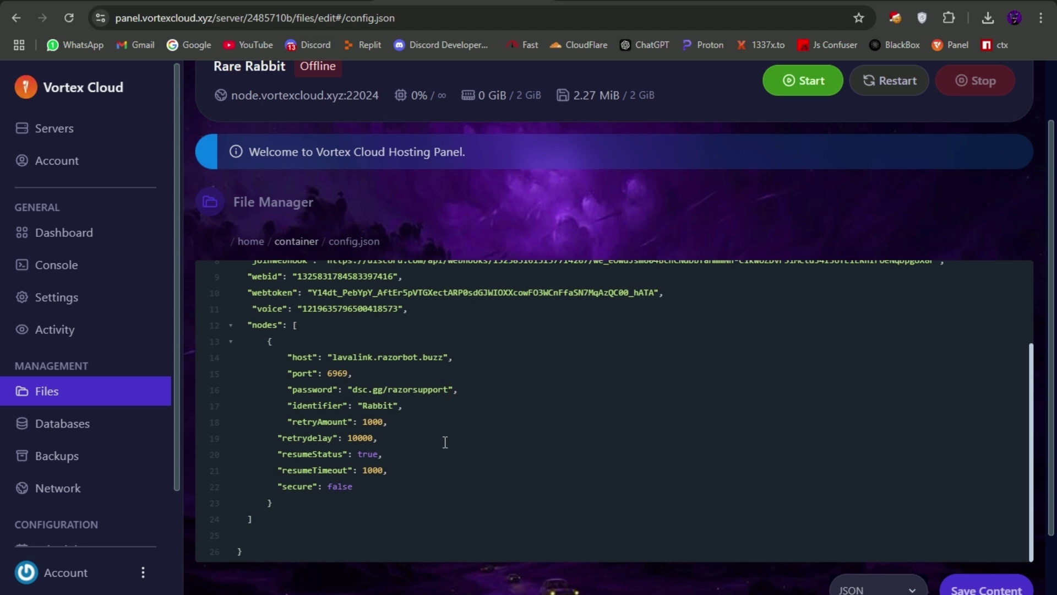
scroll(384, 442, "down", 1)
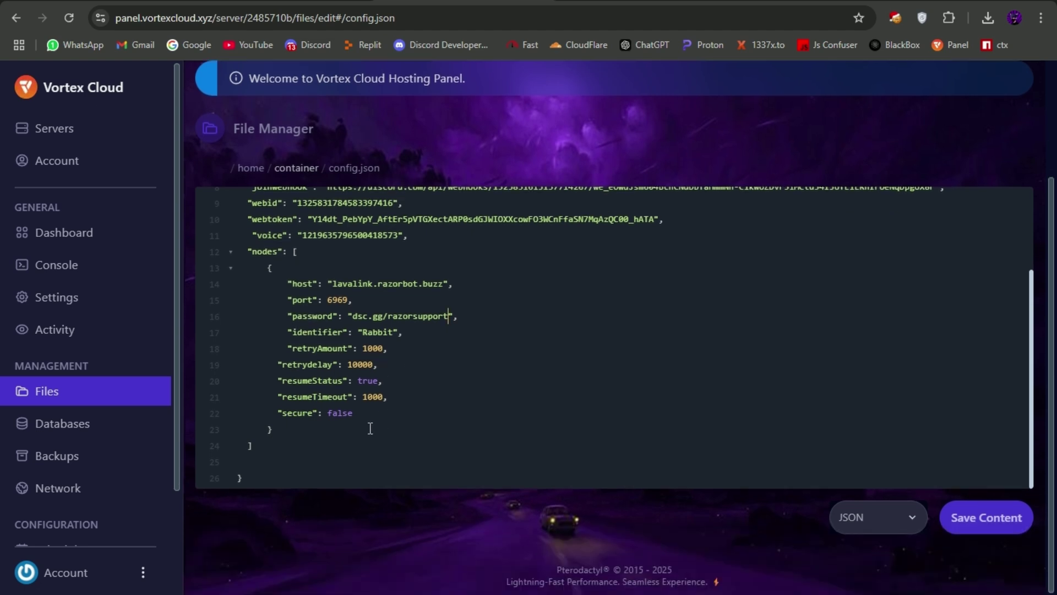
left_click(1006, 510)
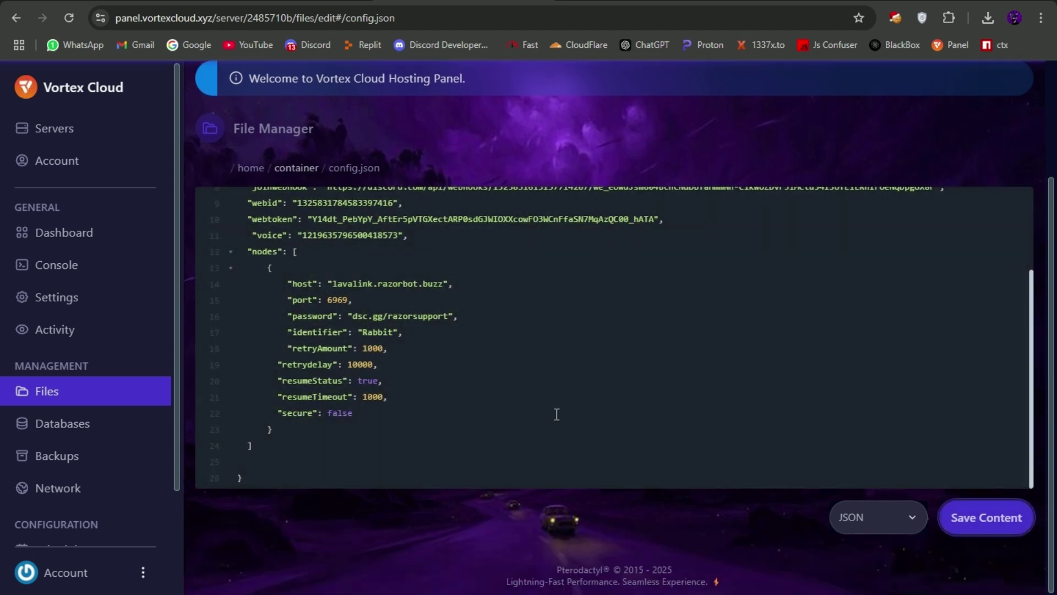
scroll(491, 394, "up", 2)
scroll(82, 446, "down", 2)
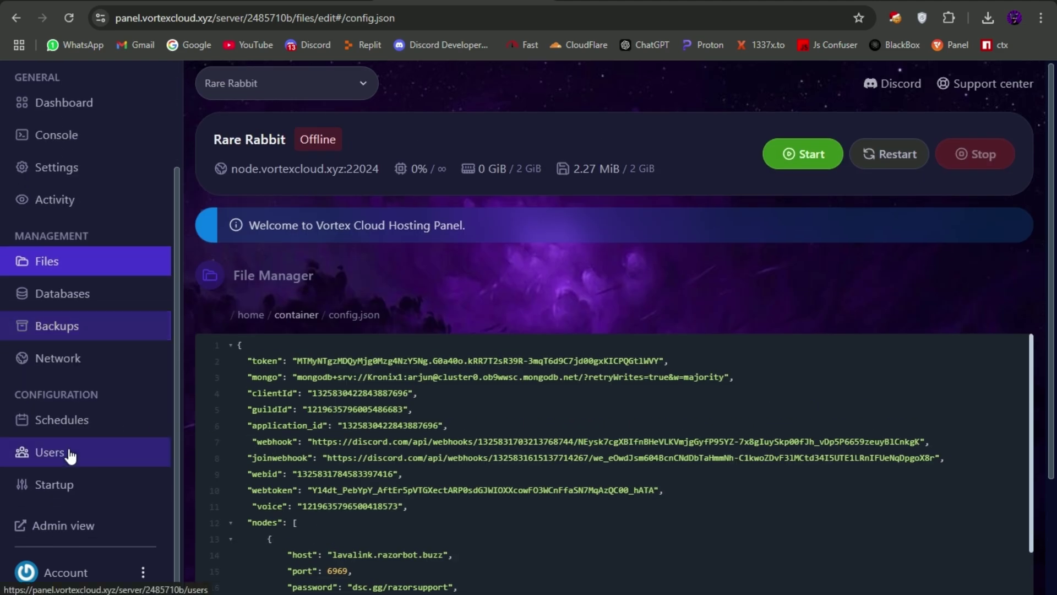
Choose Nodejs 20 as the Docker image in Startup, then return to Files
left_click(48, 484)
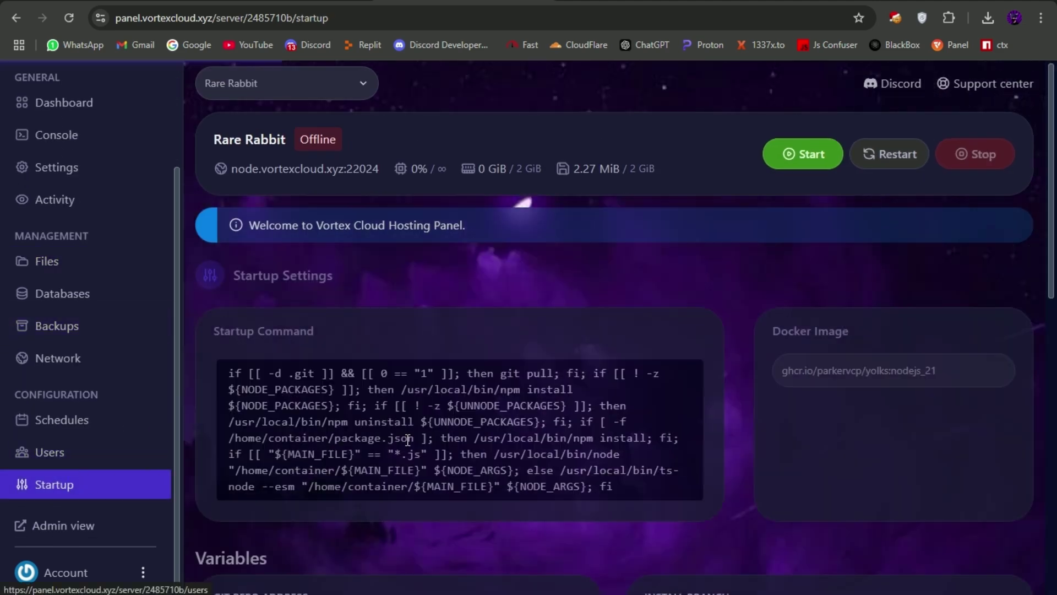
left_click(877, 375)
left_click(890, 419)
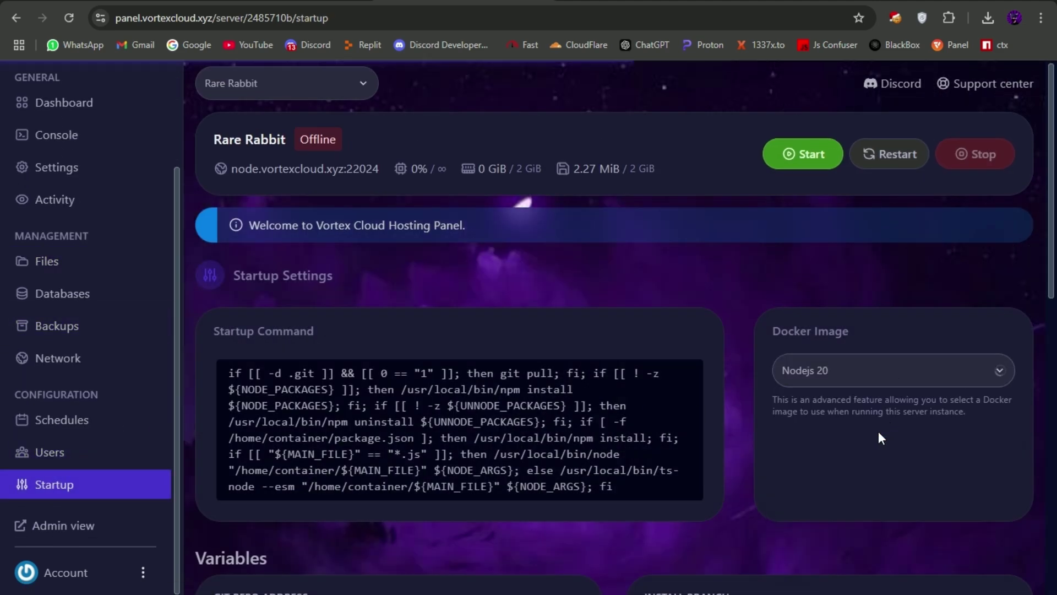
scroll(877, 431, "down", 6)
scroll(805, 427, "down", 5)
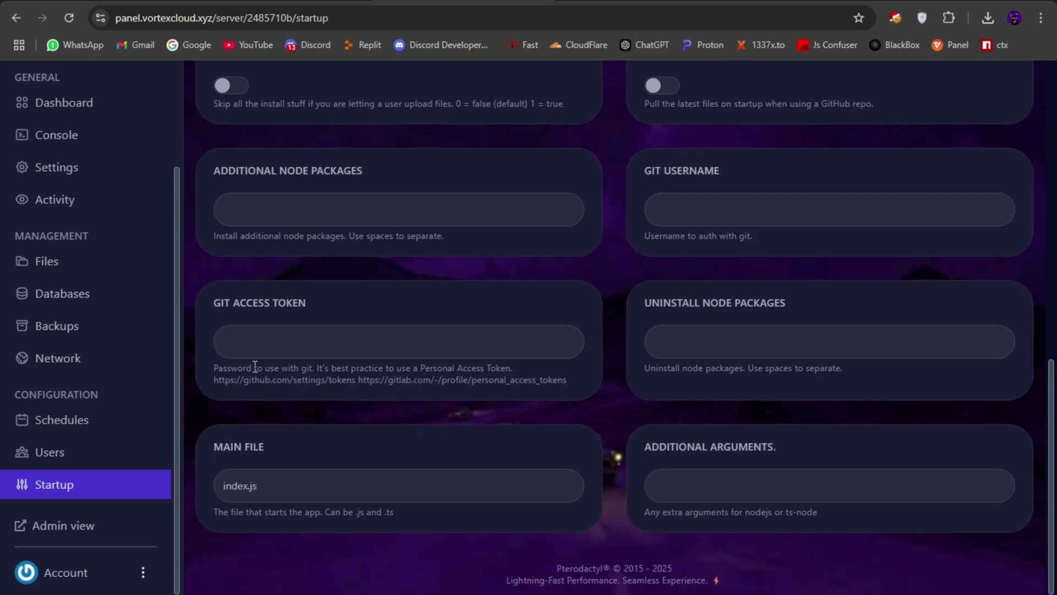
left_click(55, 263)
scroll(328, 437, "up", 4)
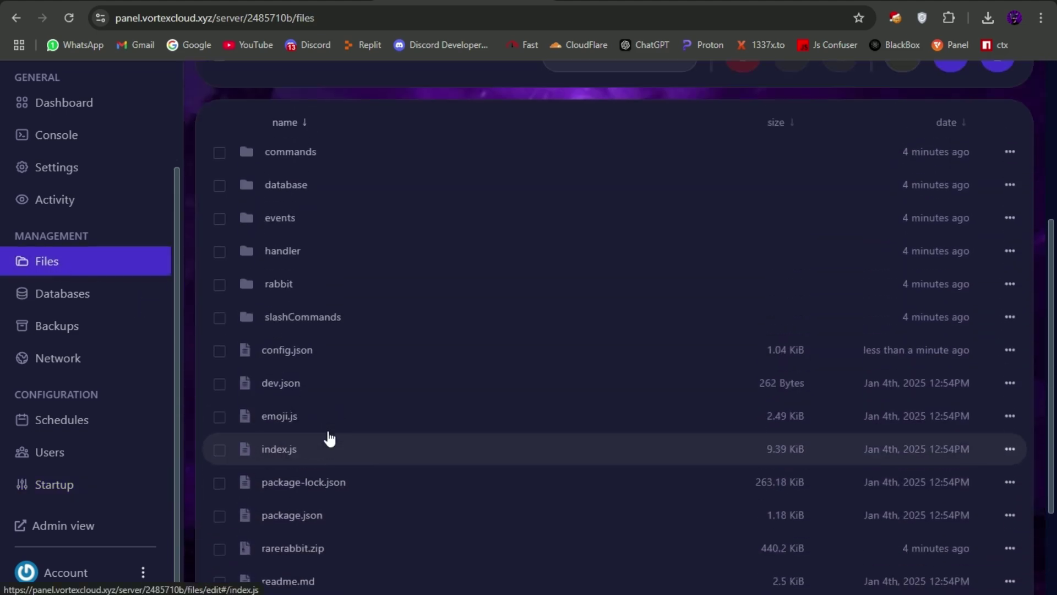
Fill dev.json's ownerIDs, EvalAccess and BadgeAccess with your Discord user ID, save, and return to the folder
left_click(281, 457)
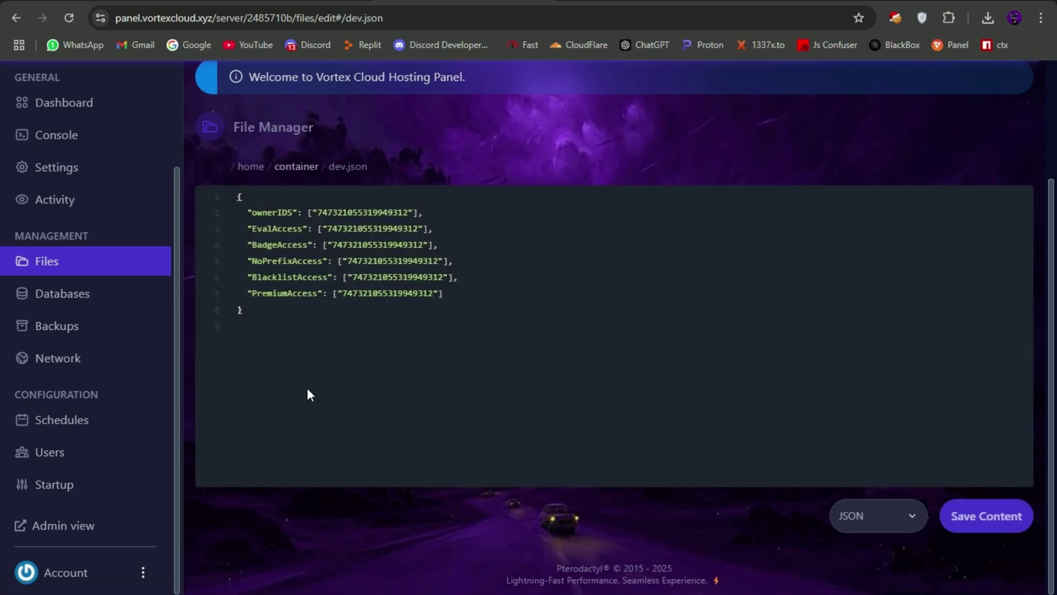
key("alt+Tab")
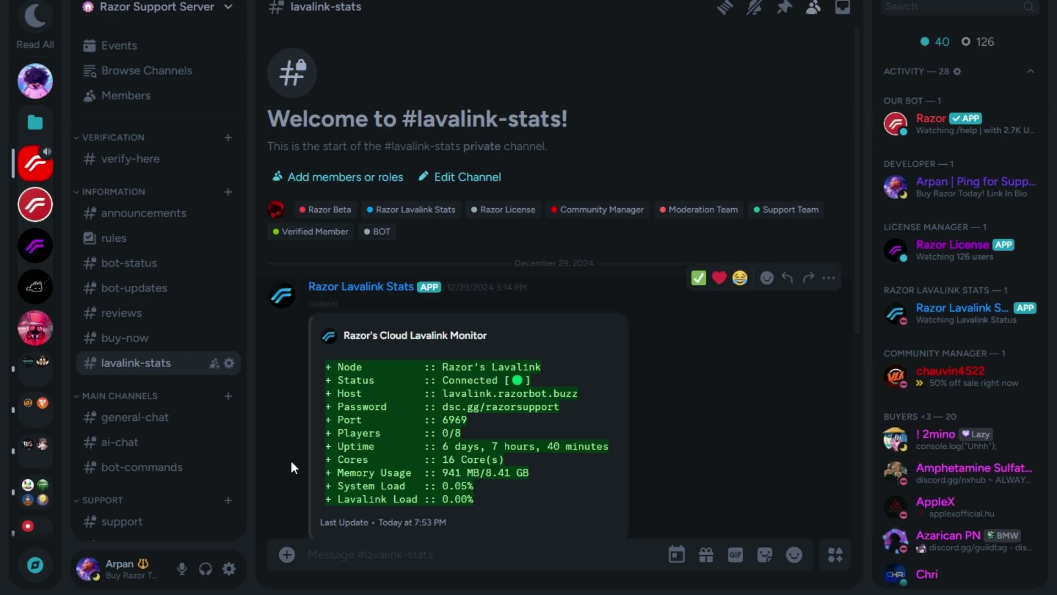
left_click(47, 99)
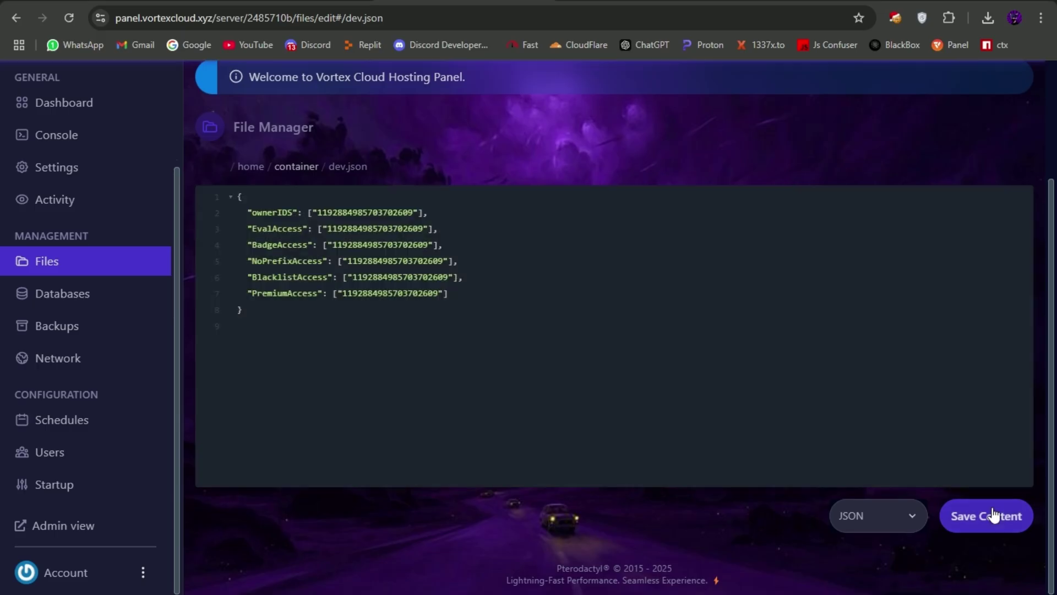
left_click(986, 516)
left_click(296, 166)
scroll(330, 309, "down", 5)
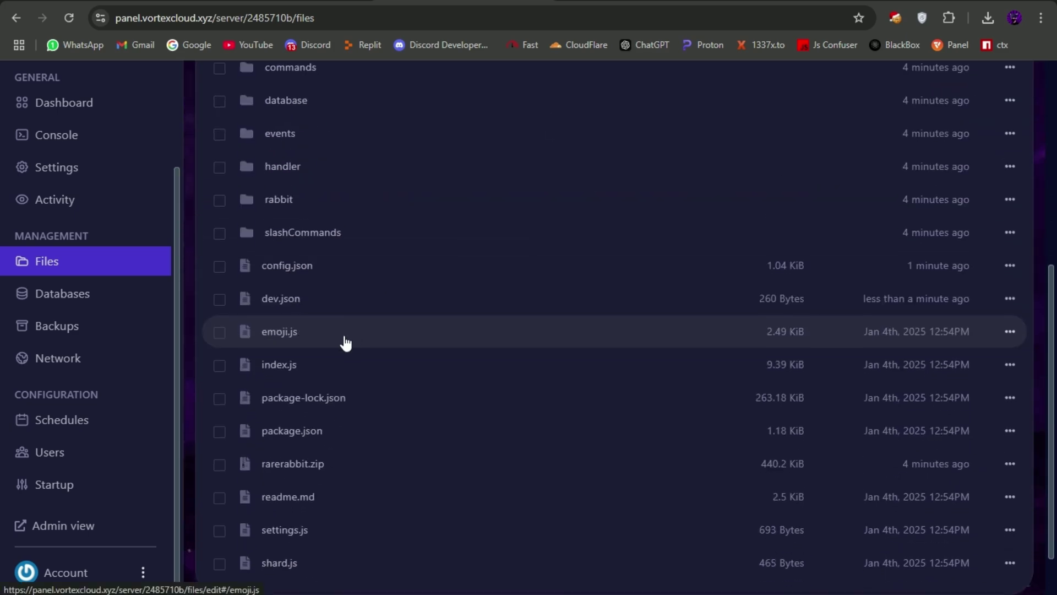
Inspect emoji.js and readme.md, returning to the container's file list
left_click(306, 277)
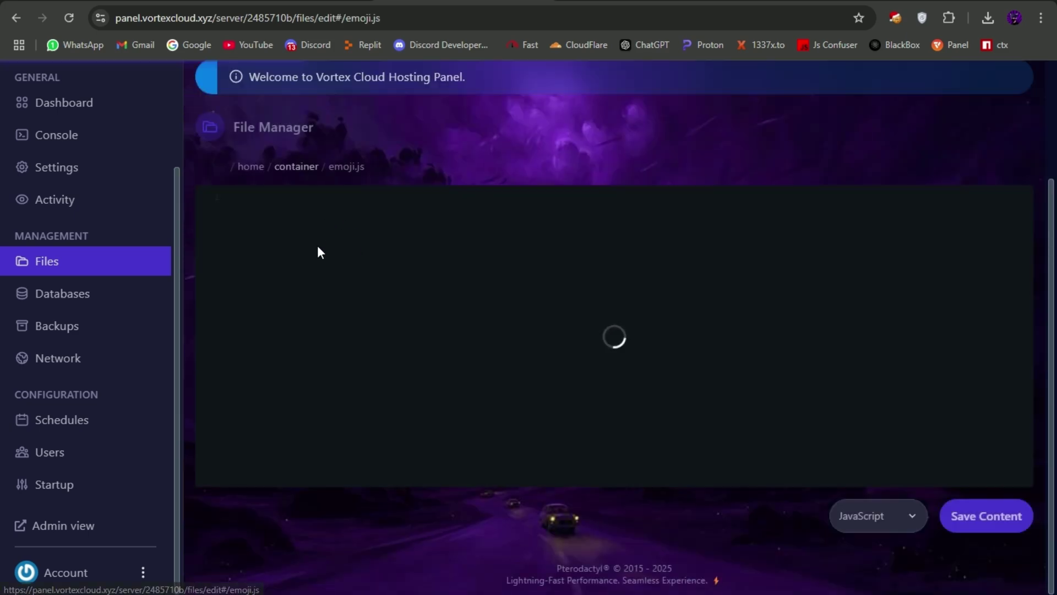
scroll(359, 417, "down", 5)
scroll(359, 417, "down", 4)
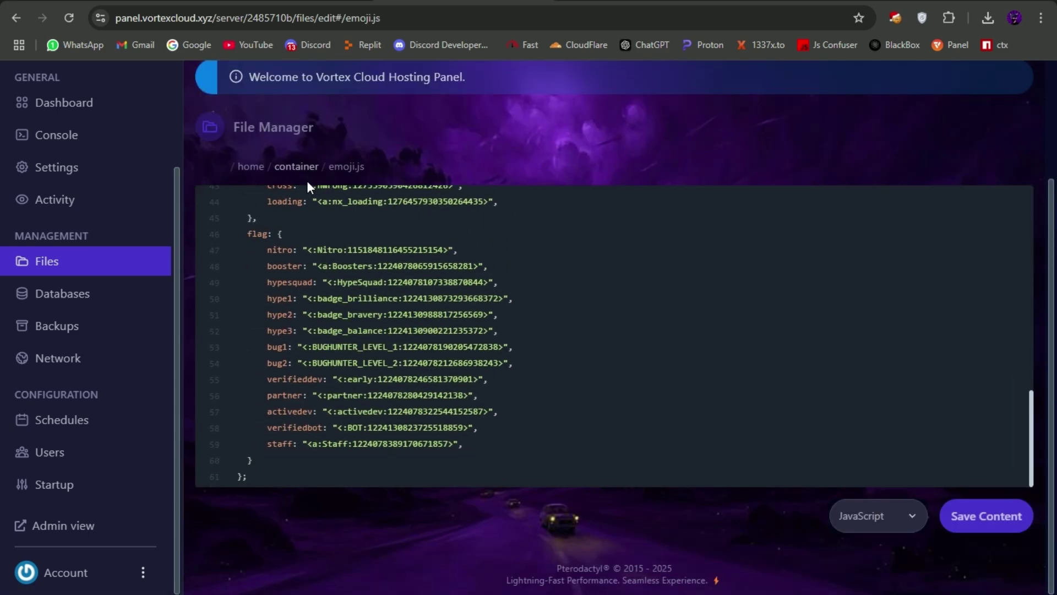
left_click(300, 167)
left_click(314, 444)
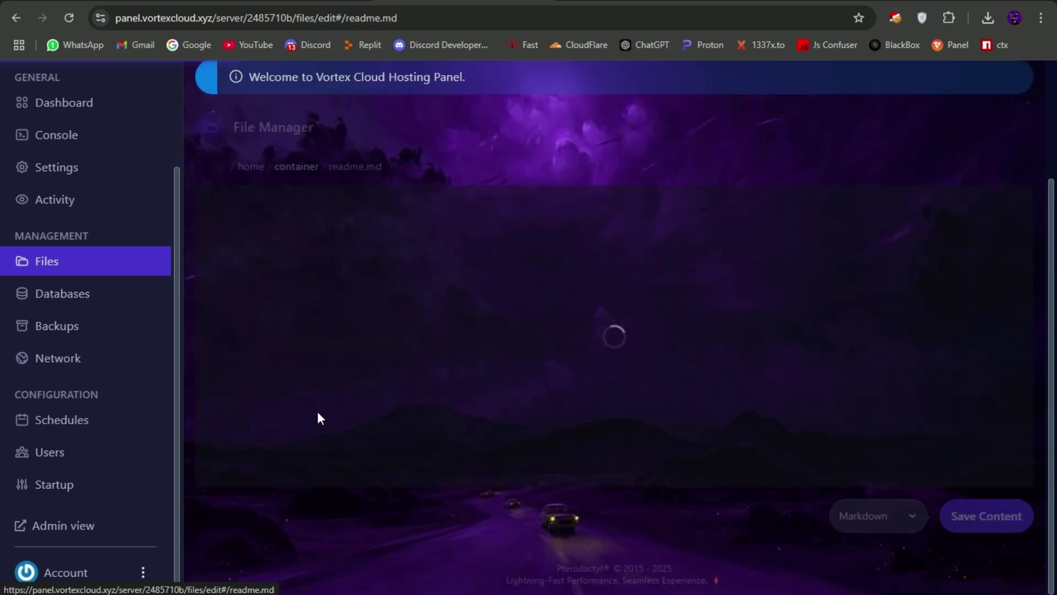
left_click(292, 166)
scroll(347, 419, "down", 5)
Paste the bot token from config.json and the new OAuth2 invite link into settings.js's token and invLink
left_click(317, 467)
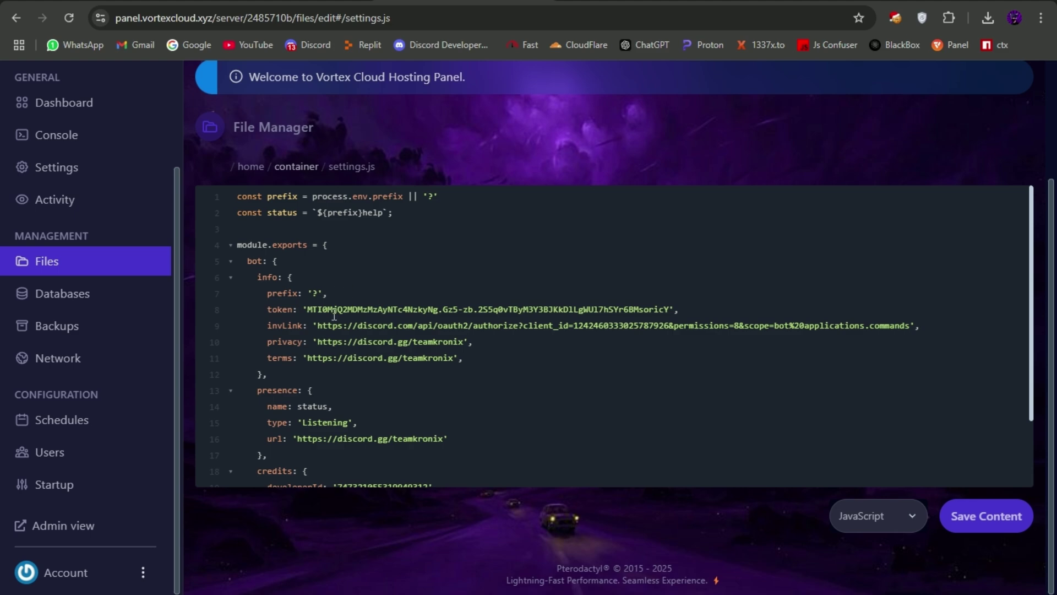
scroll(366, 316, "down", 1)
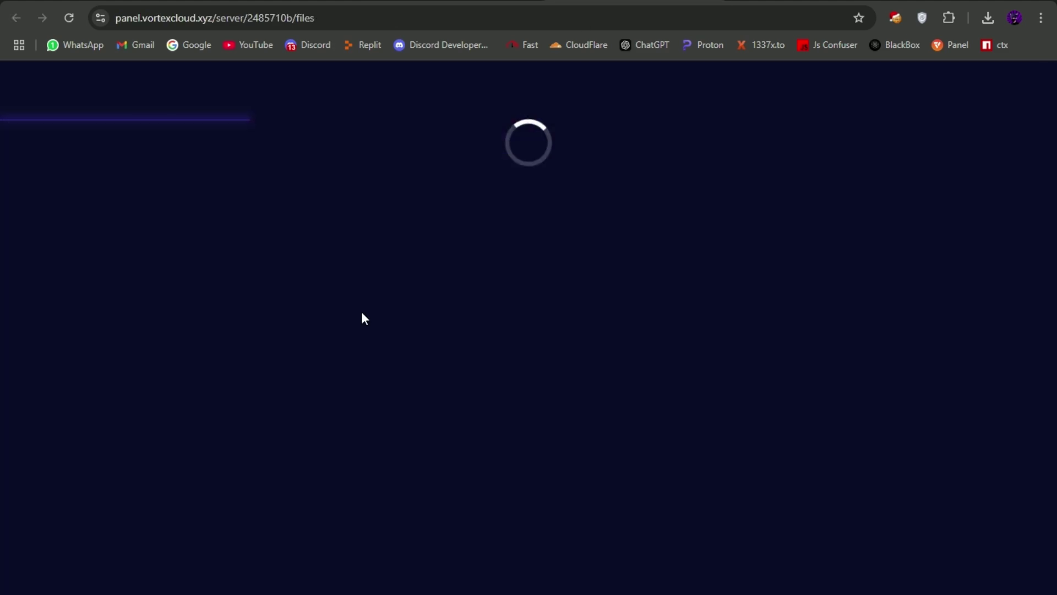
left_click(348, 270)
left_click_drag(307, 309, 669, 309)
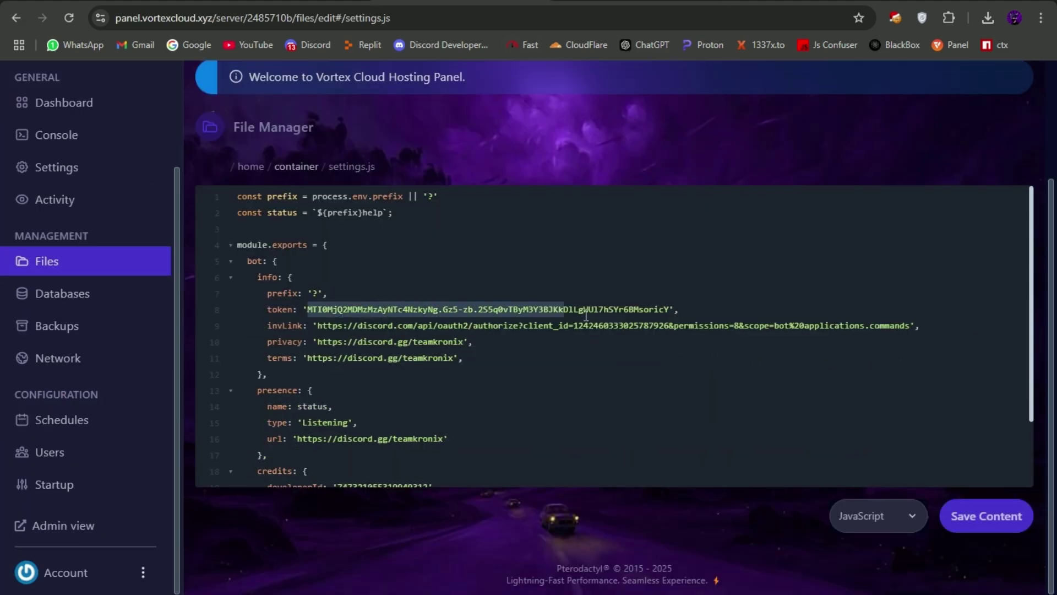
key("ctrl+v")
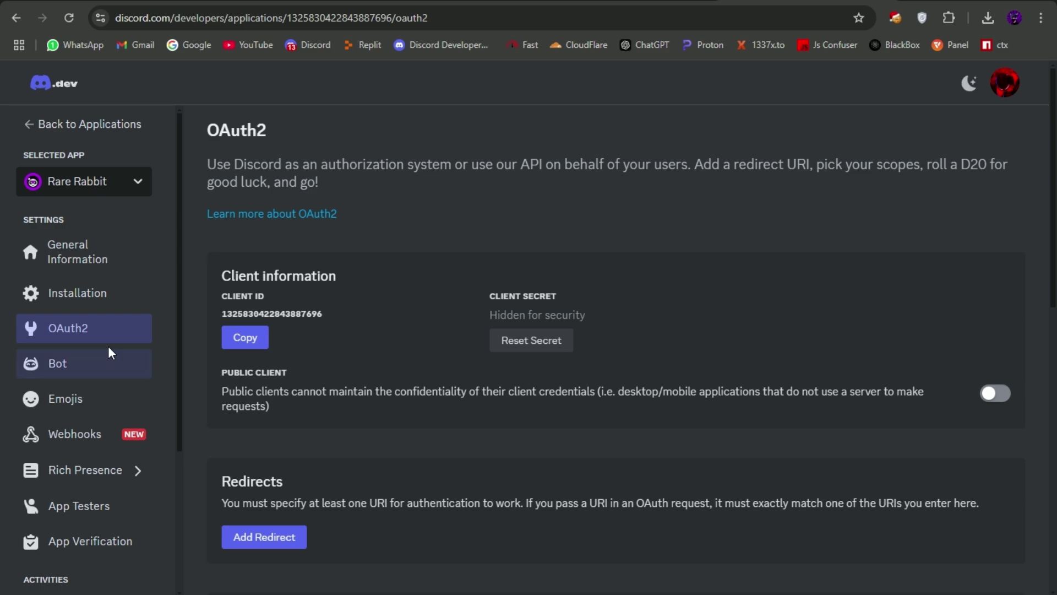
scroll(605, 385, "down", 10)
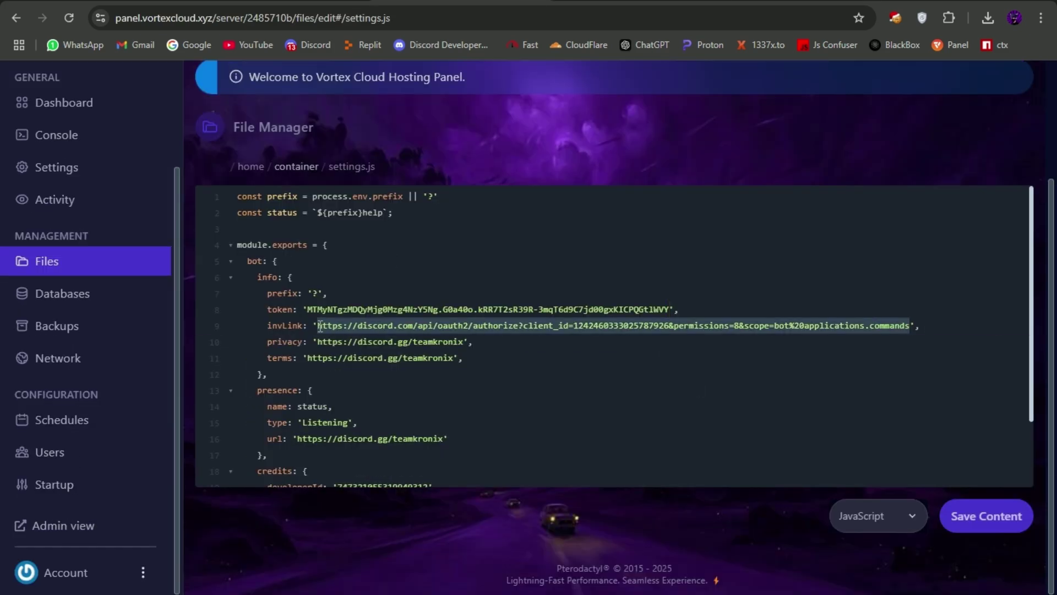
key("ctrl+v")
scroll(341, 358, "down", 3)
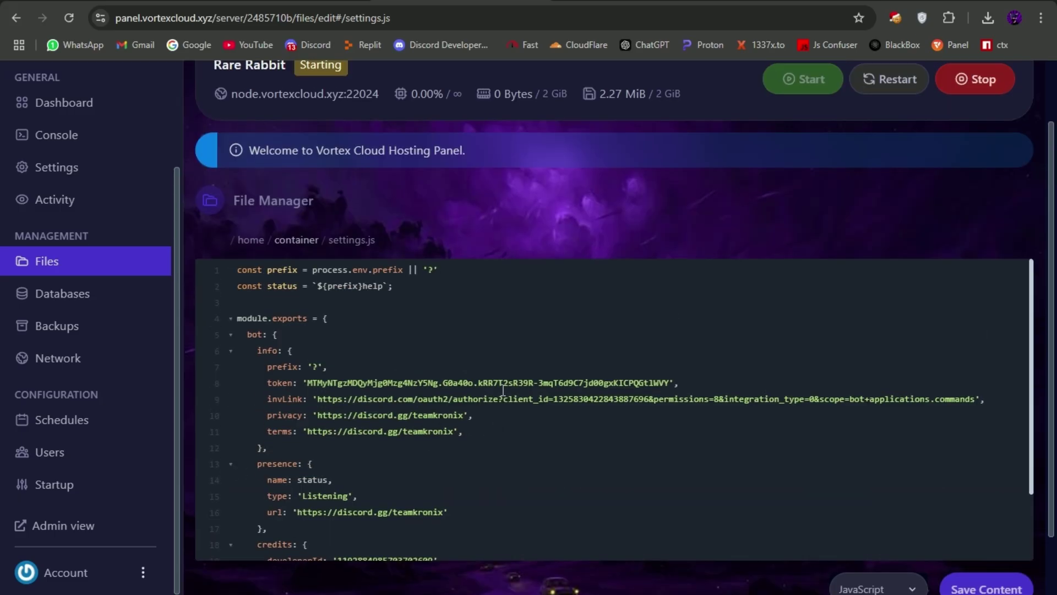
Restart Rare Rabbit, let the console finish booting, and check its online profile in Discord
scroll(586, 300, "up", 1)
left_click(885, 147)
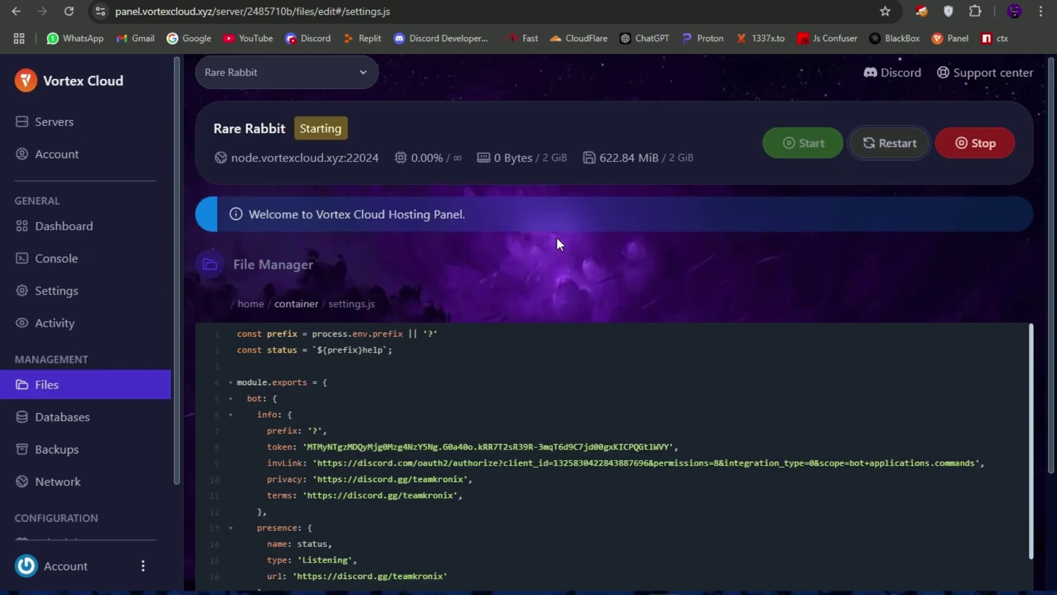
scroll(557, 237, "down", 5)
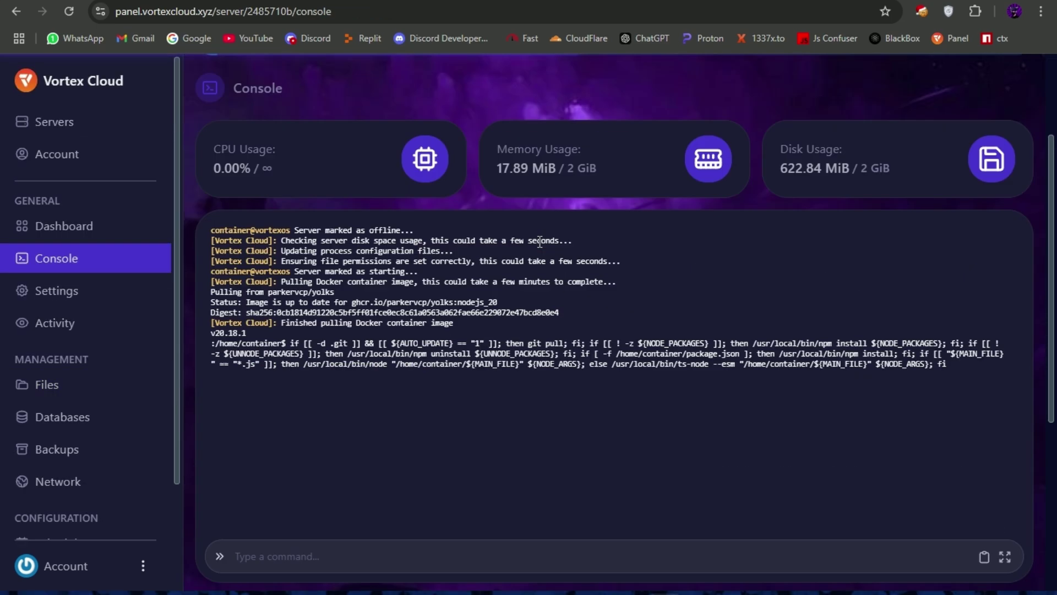
scroll(603, 543, "down", 3)
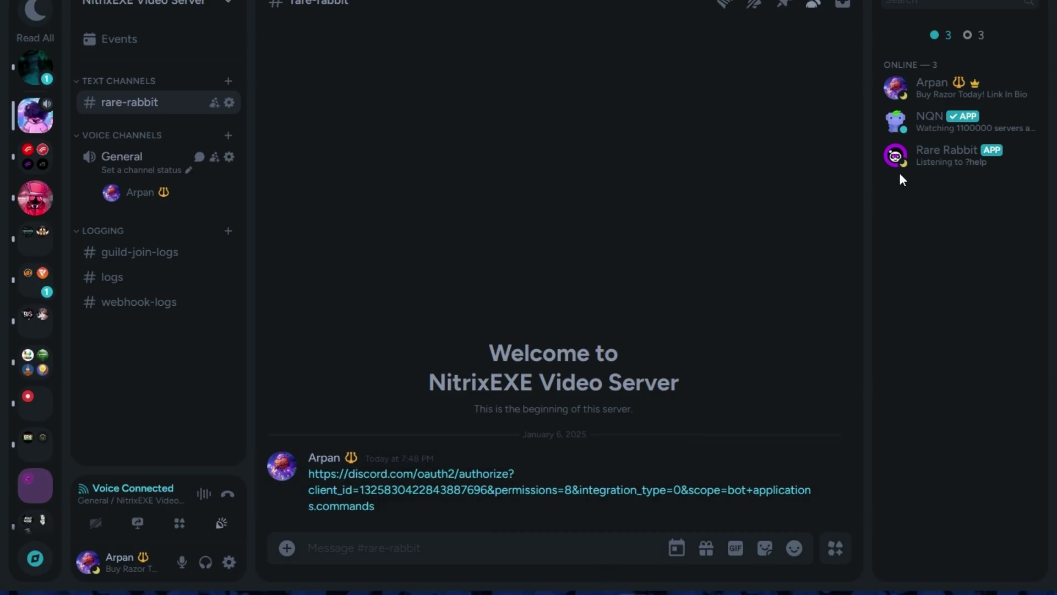
left_click(900, 166)
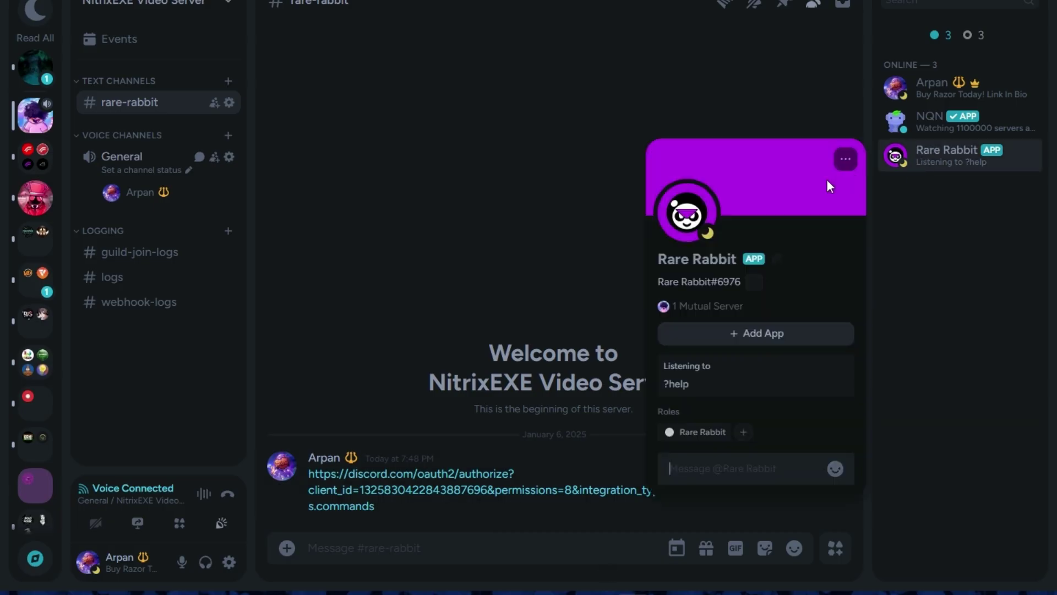